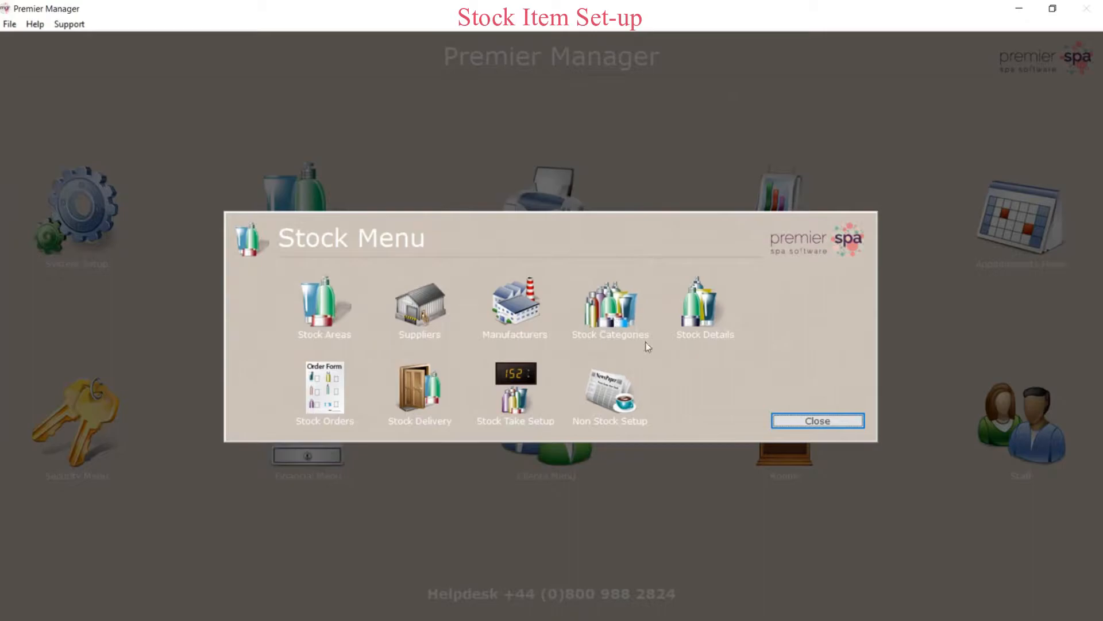
Start a new stock supplier named Premier Wholesalers and set its lead time to 7 days
left_click(421, 313)
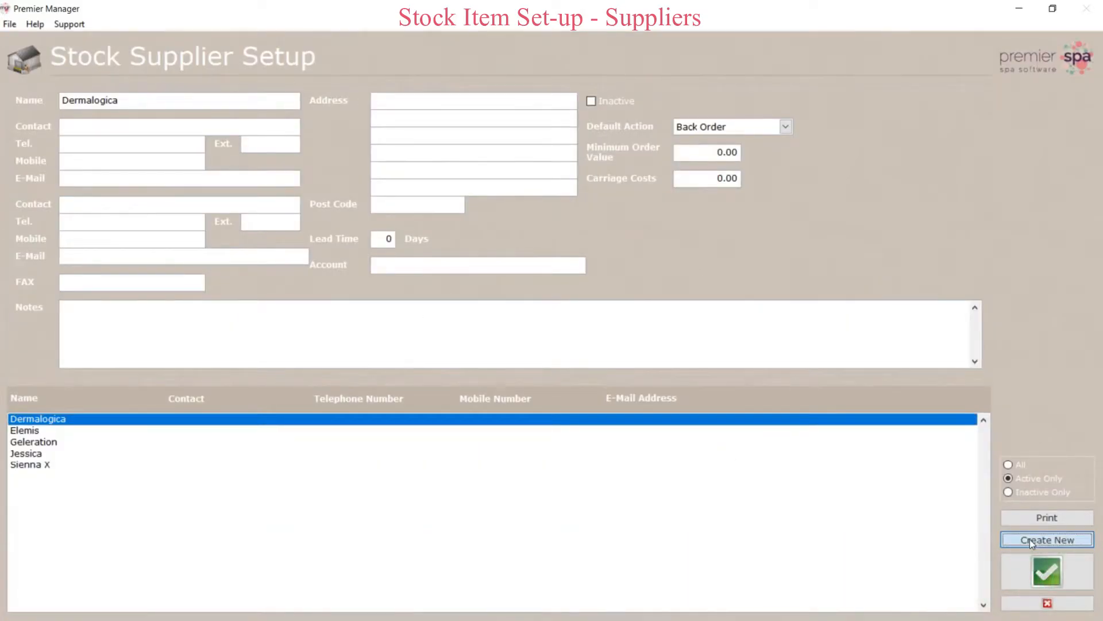
left_click(1032, 541)
type("Premier Wholesalers")
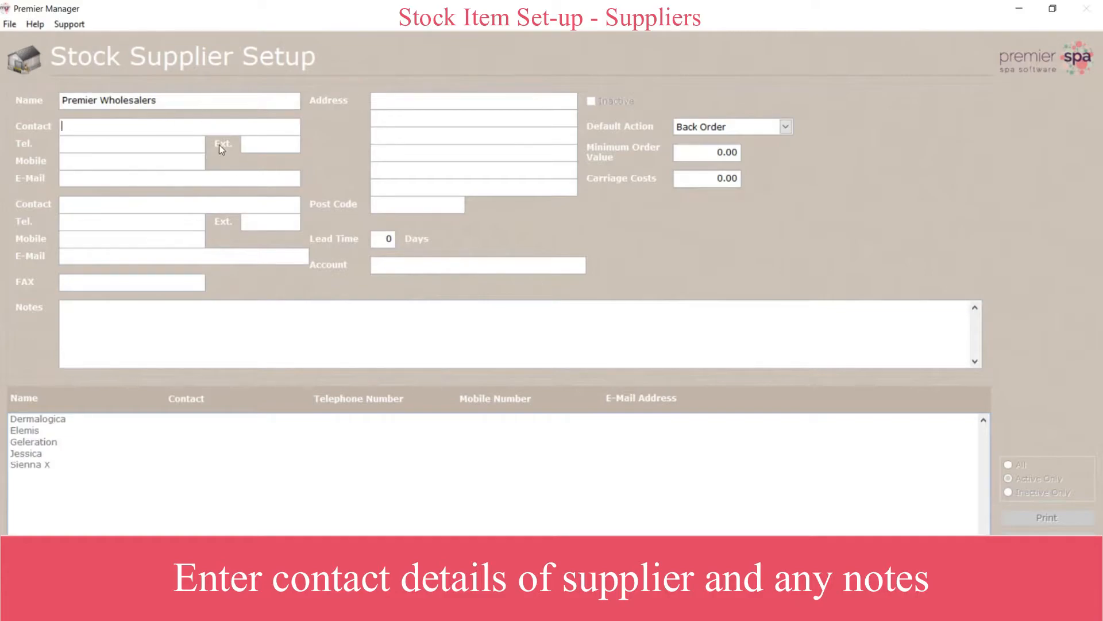
left_click(383, 239)
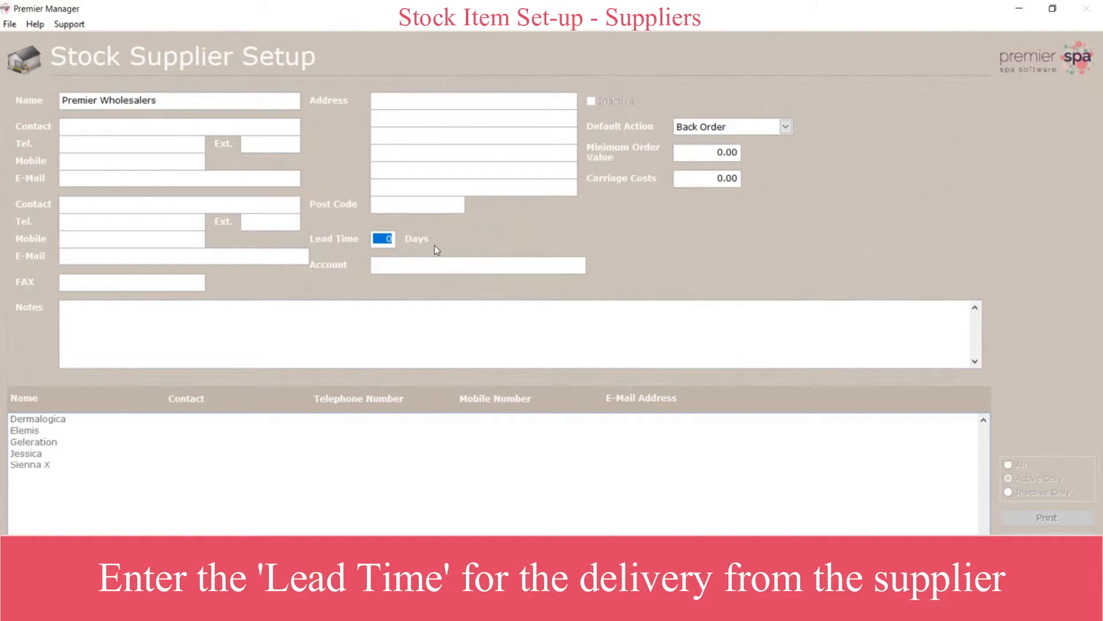
type("7")
Fill in the supplier's account number and choose Back Order as the default action
left_click(410, 260)
type("123456789")
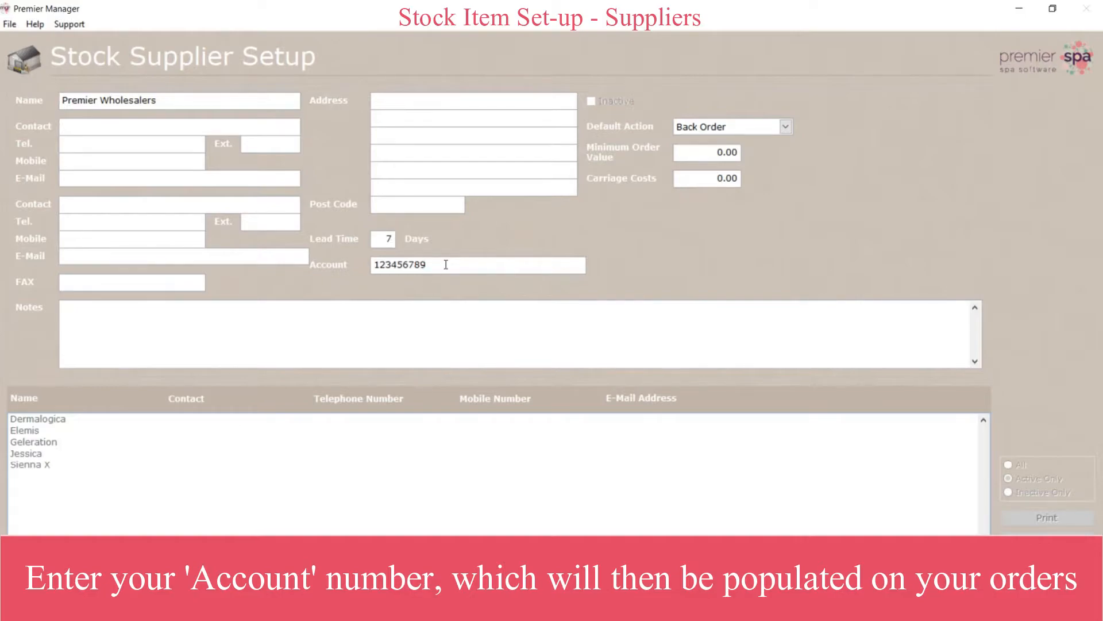
left_click_drag(443, 263, 355, 265)
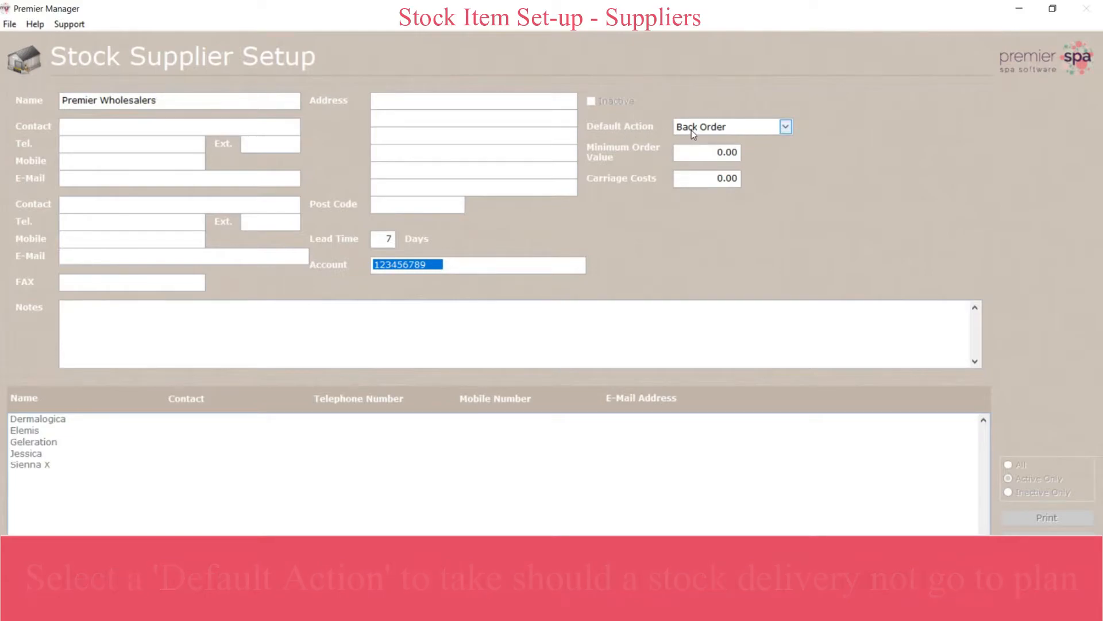
left_click(788, 126)
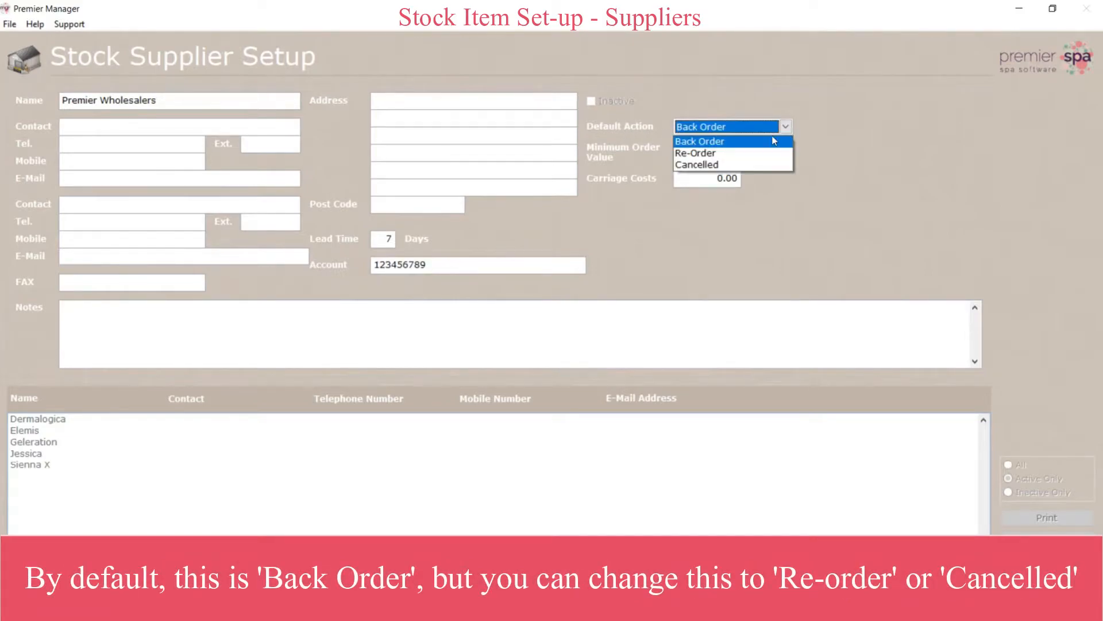
left_click(715, 142)
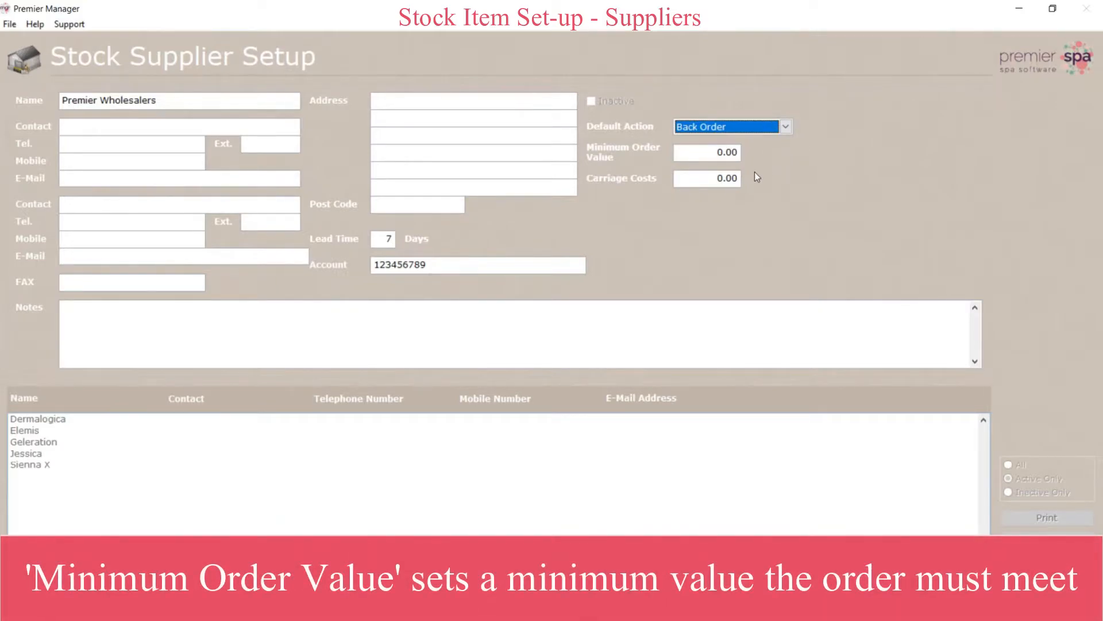
Set the supplier's minimum order value to 50.00 and its carriage costs to 50.00
left_click(702, 155)
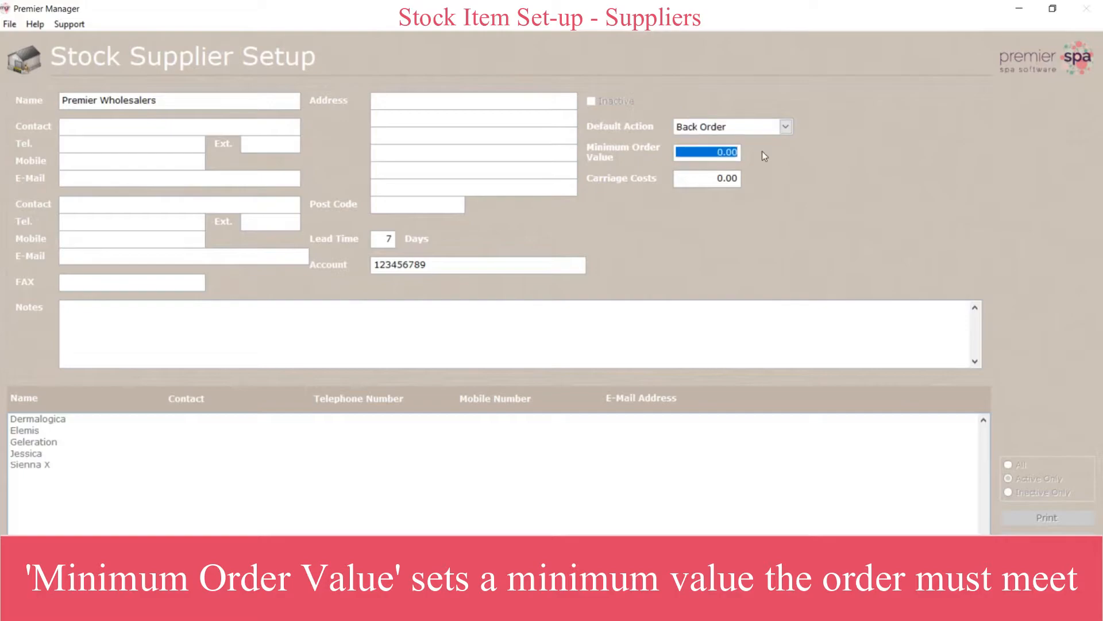
type("50")
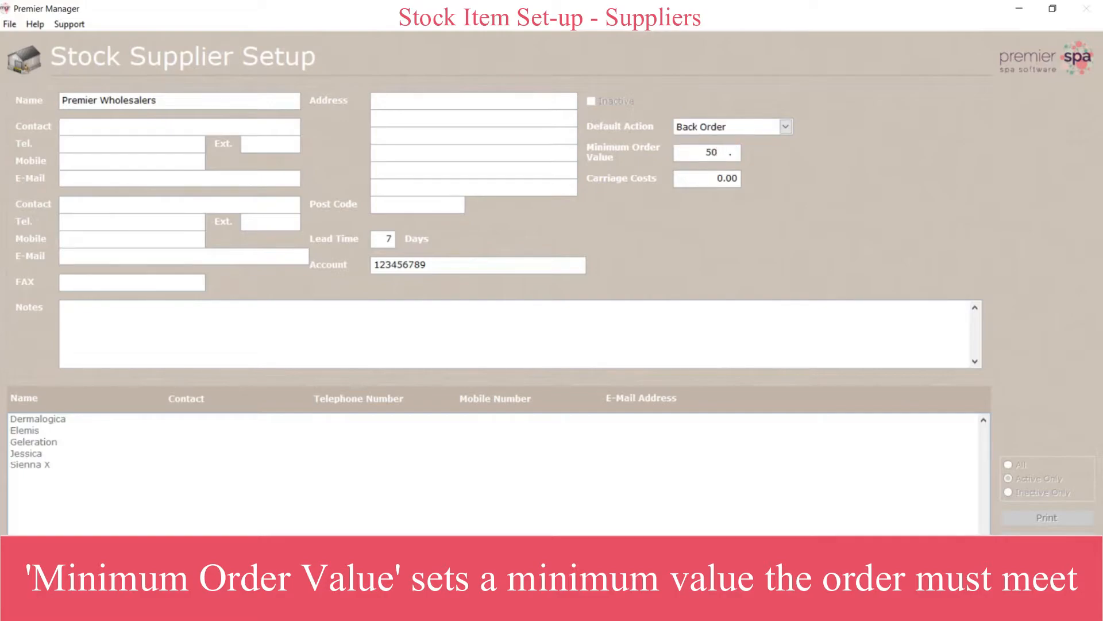
left_click(718, 178)
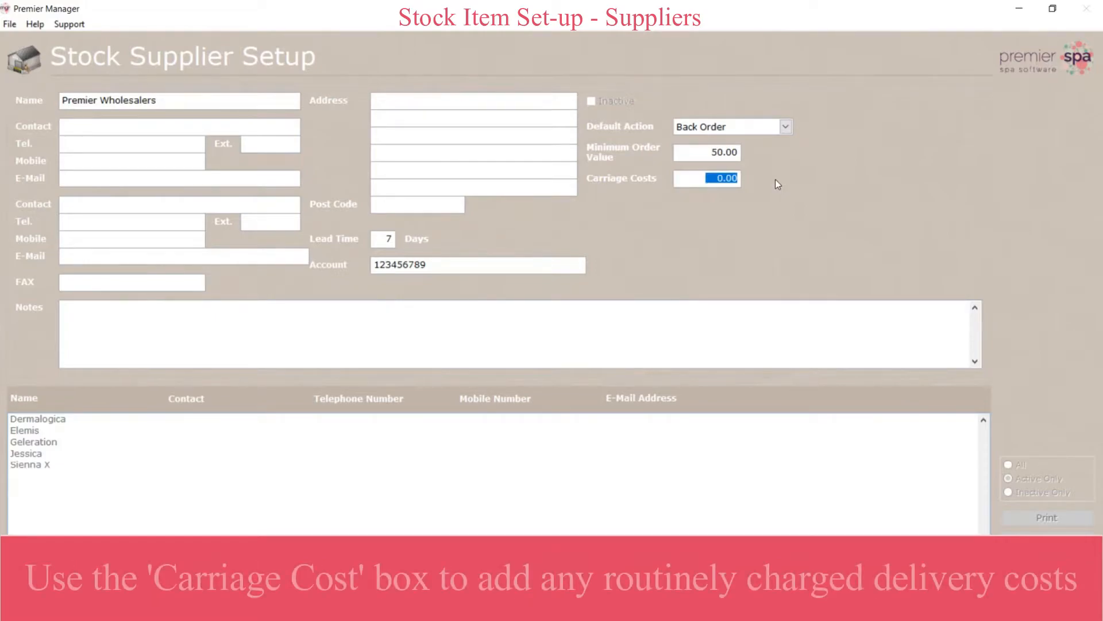
type("50")
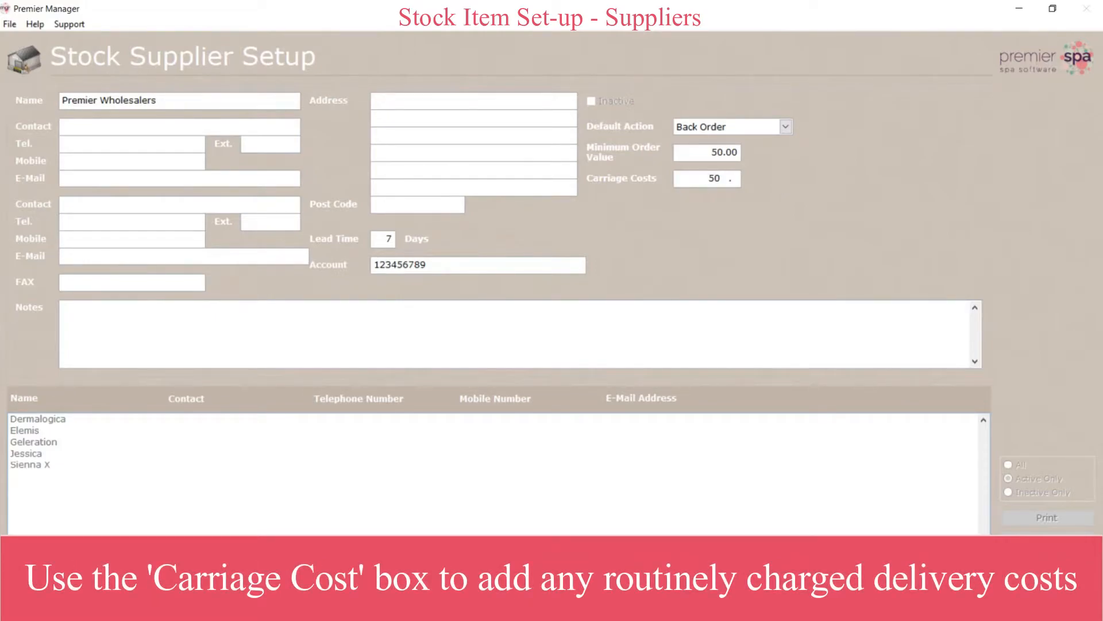
key("Tab")
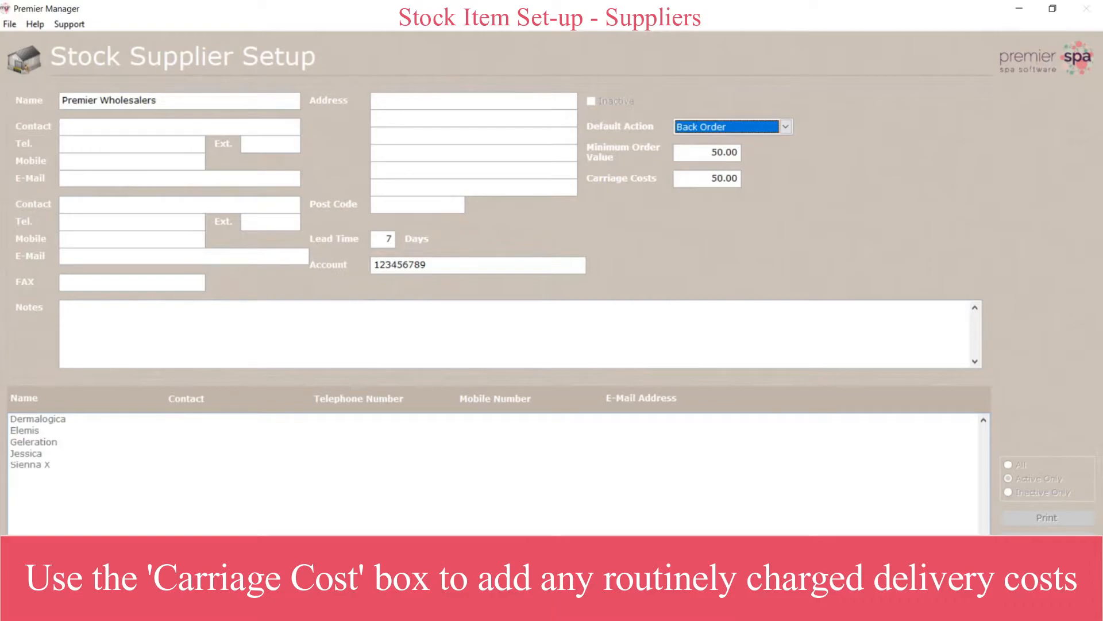
left_click(740, 178)
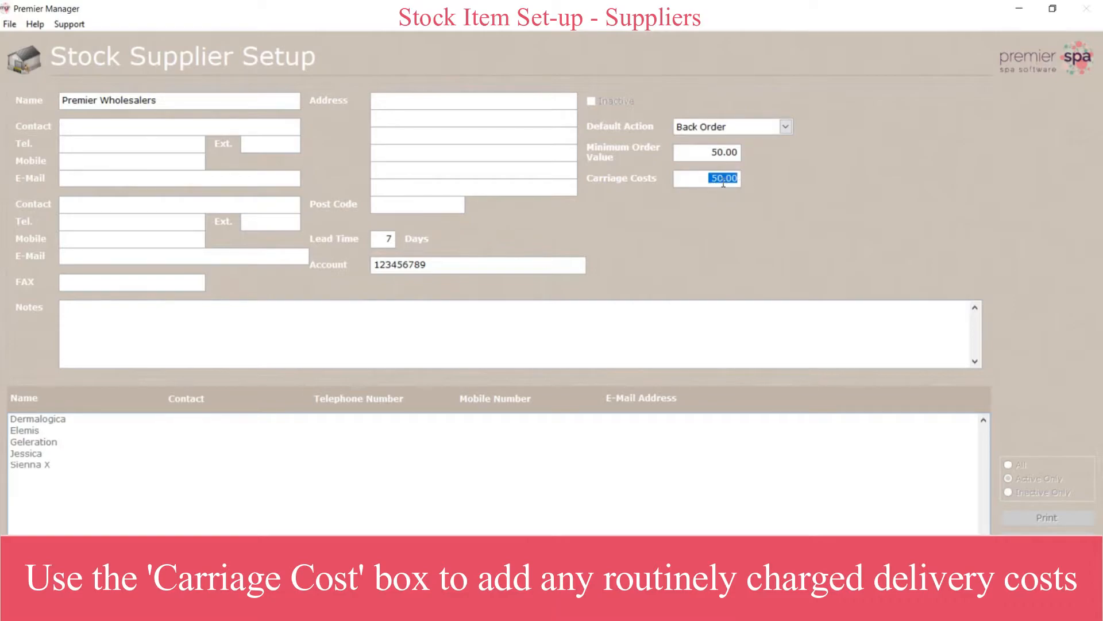
Save the Premier Wholesalers supplier without creating a manufacturer of the same name, and close the supplier setup
left_click(1047, 573)
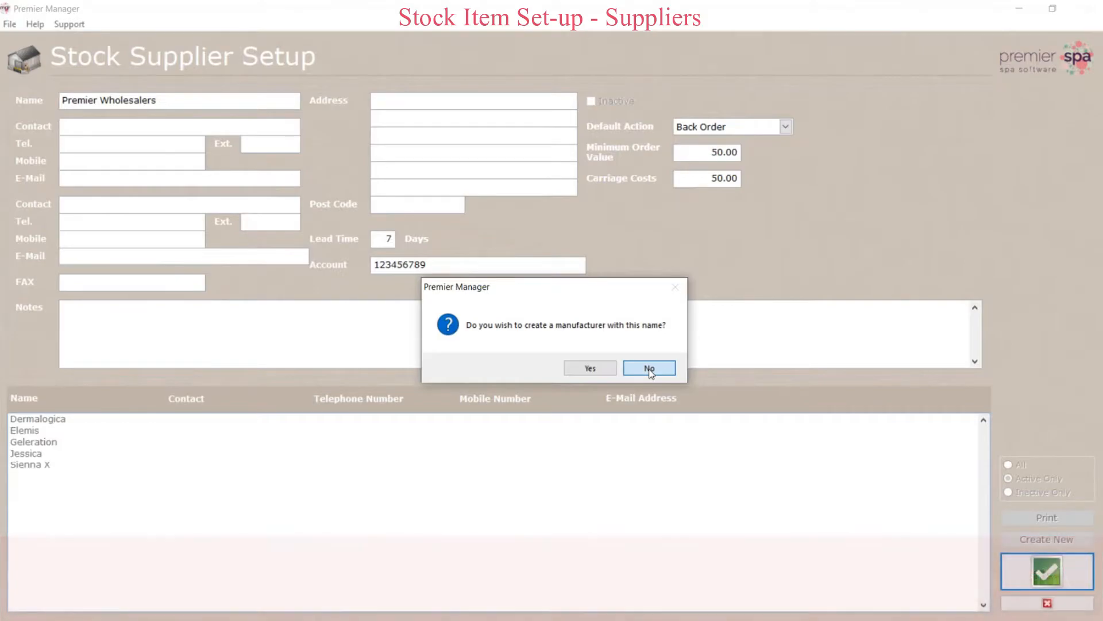
left_click(650, 368)
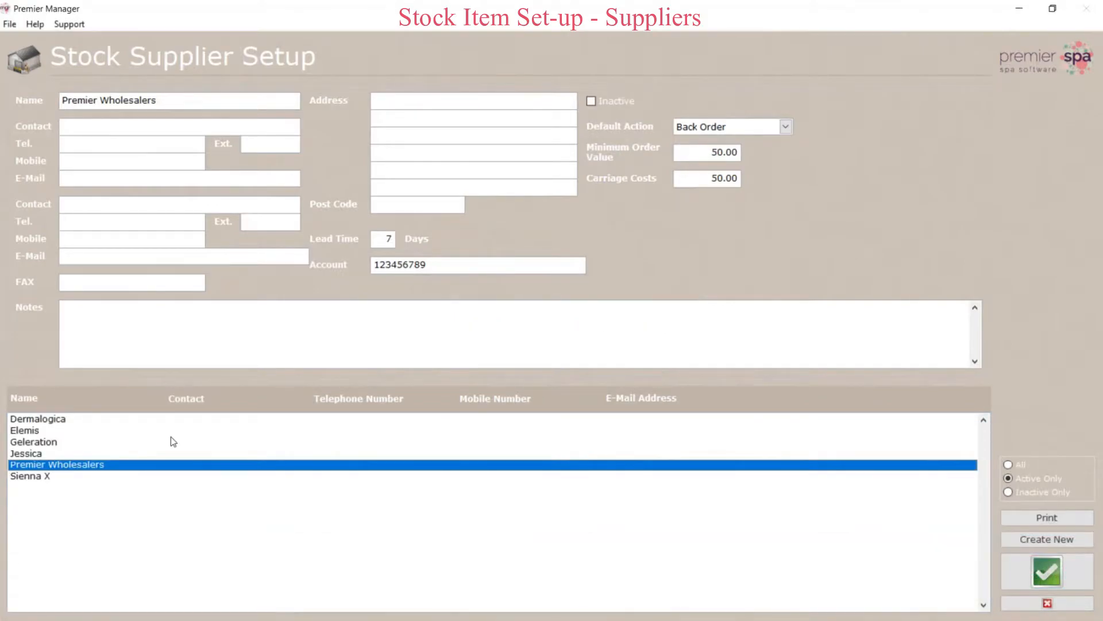
left_click(1047, 603)
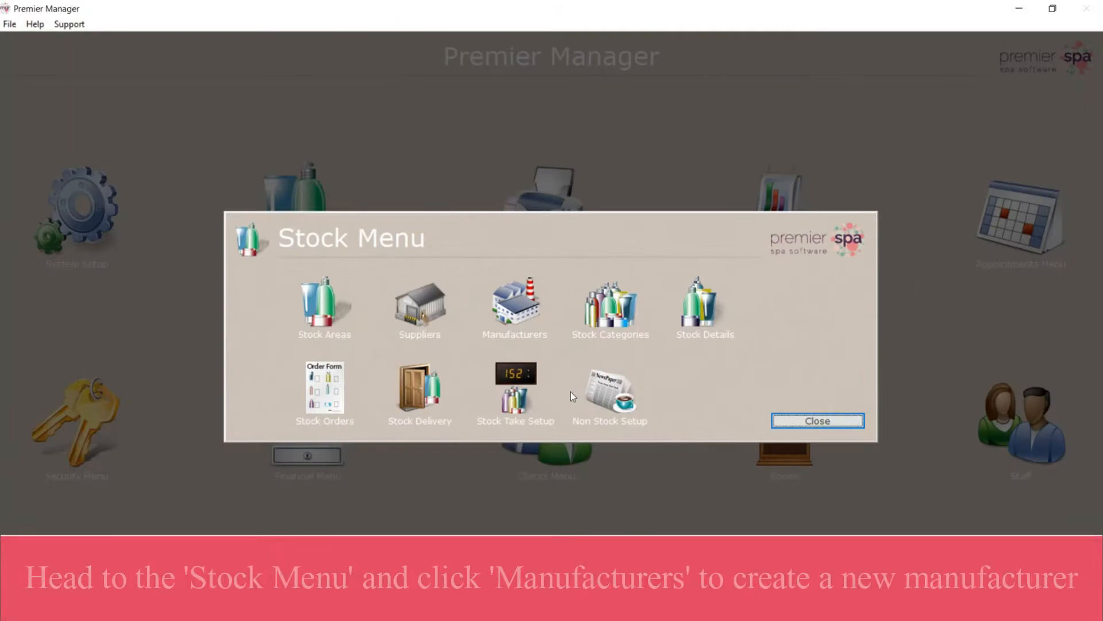
Start a new stock manufacturer named Super Tan with Premier Wholesalers as its default supplier
left_click(514, 310)
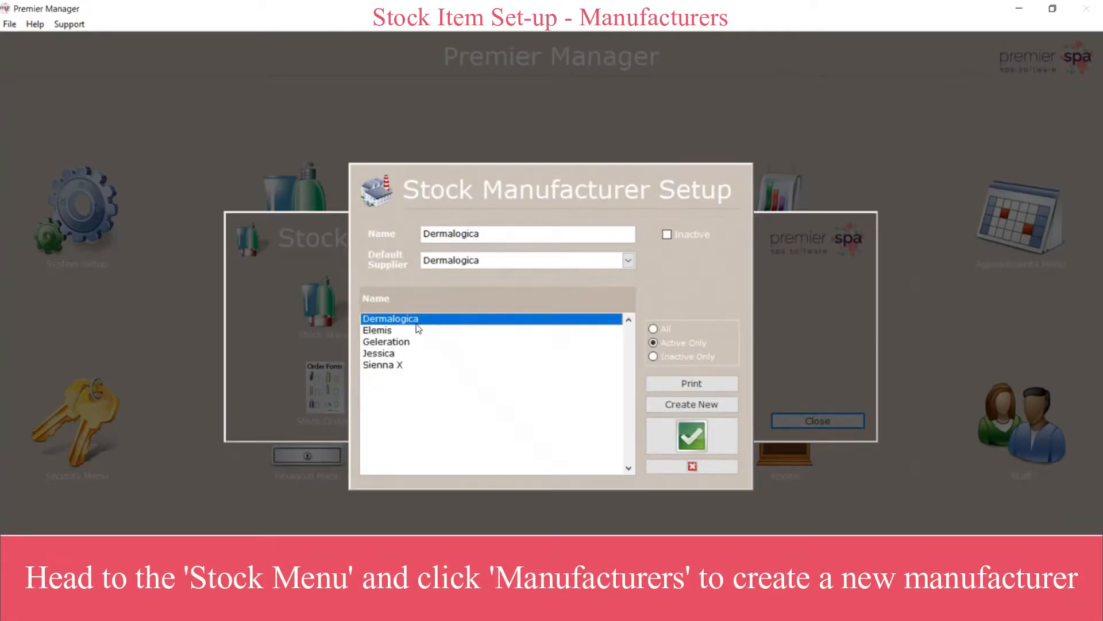
left_click(685, 405)
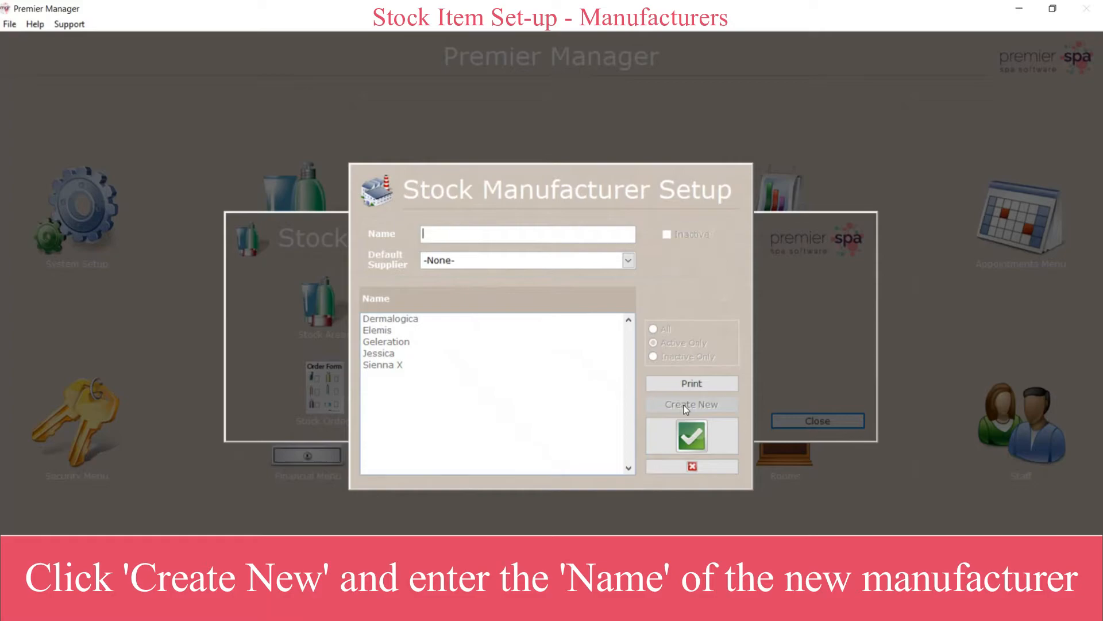
type("Super Tan")
left_click(628, 262)
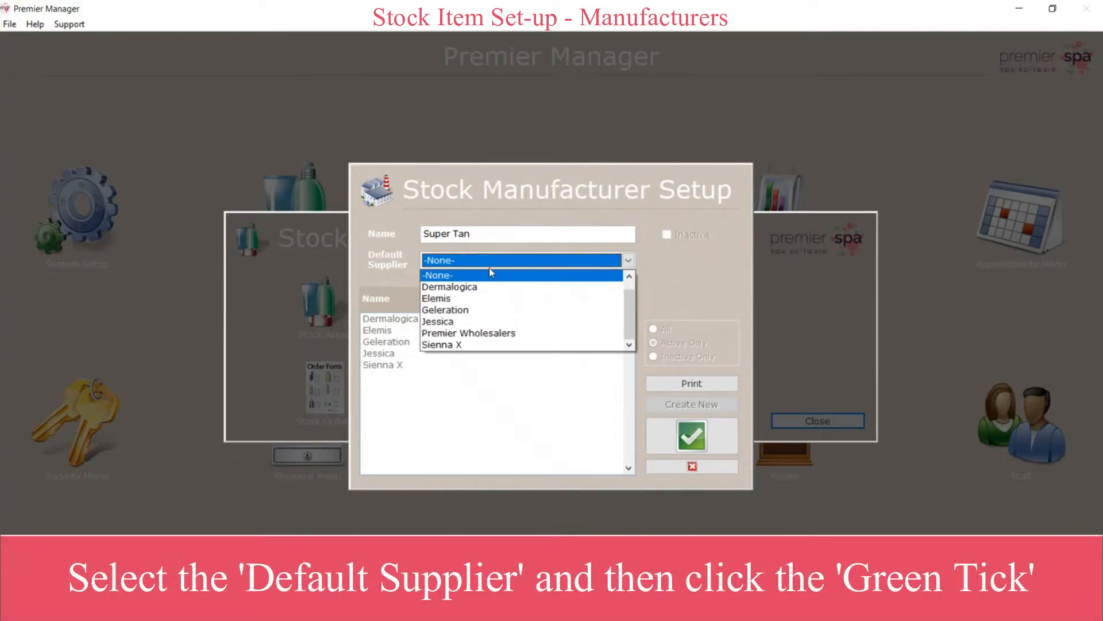
left_click(492, 334)
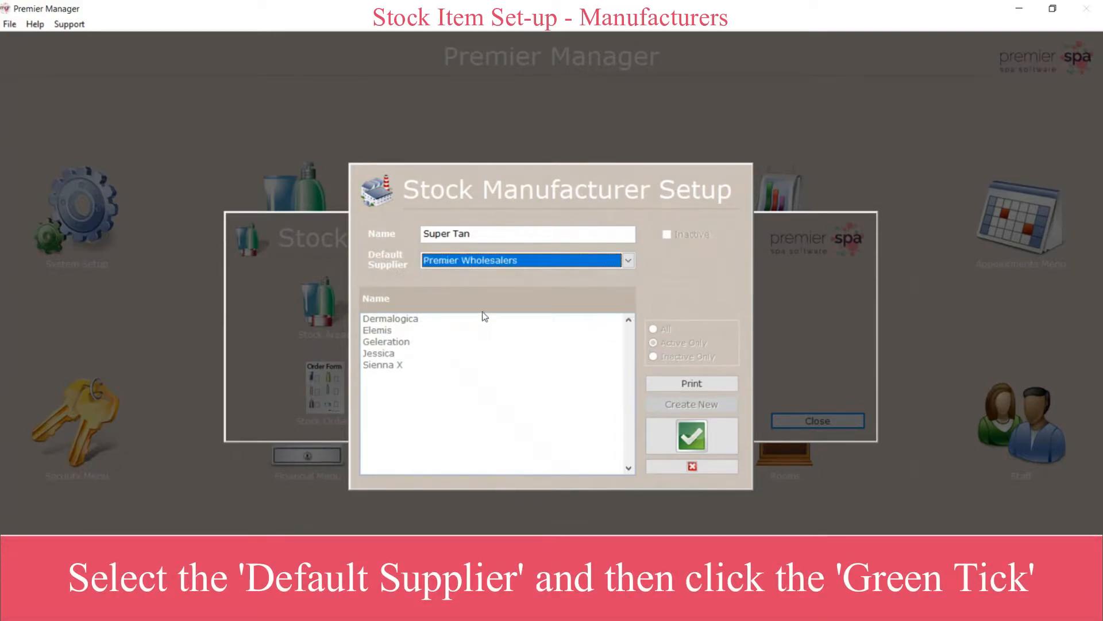
Save the Super Tan manufacturer without creating a supplier of the same name, and close the manufacturer setup
left_click(687, 441)
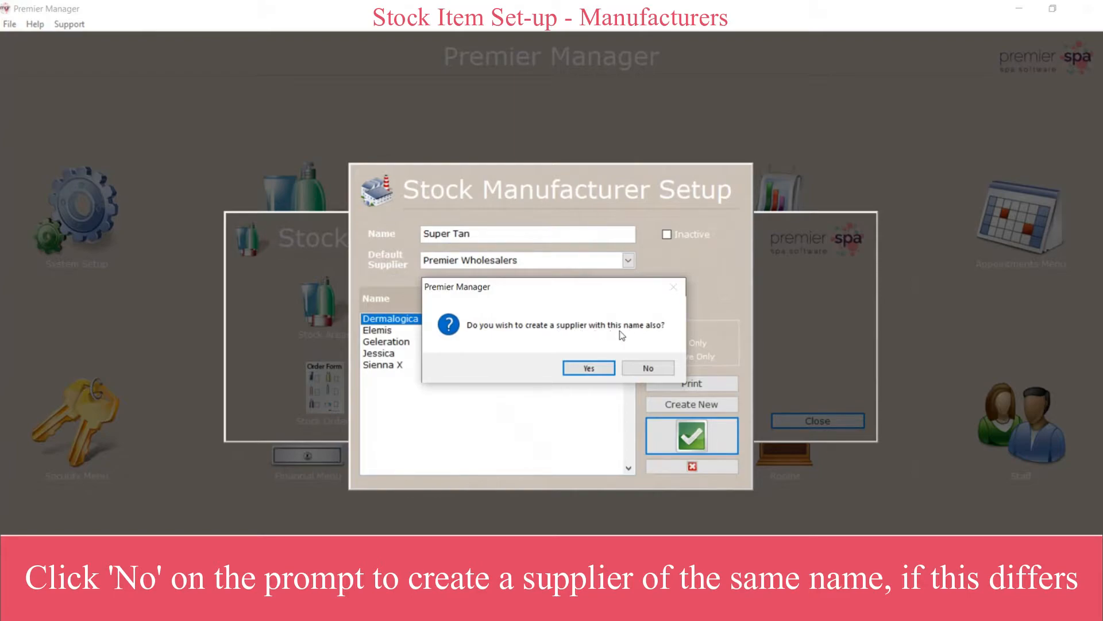
left_click(644, 371)
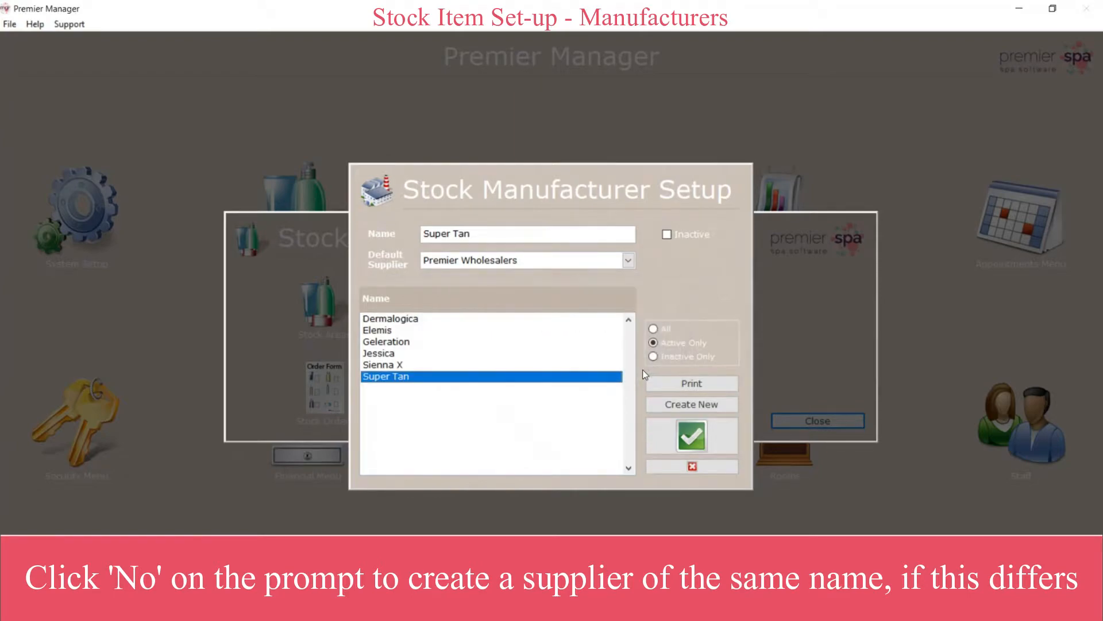
left_click(684, 468)
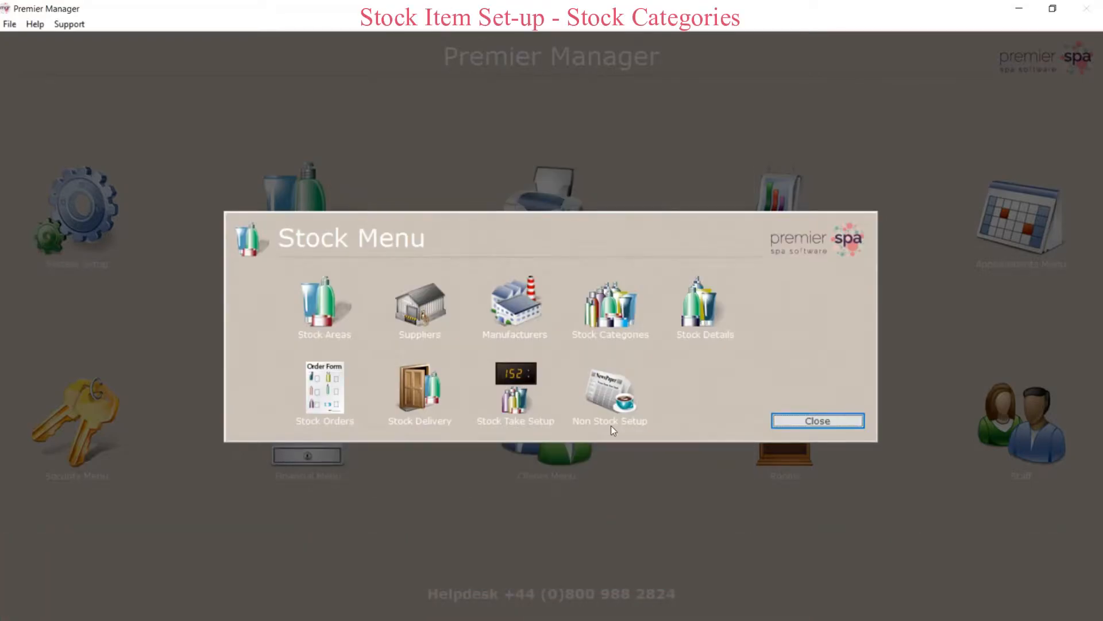
Check the existing stock categories for tanning, create a category named Tanning Products, save it and close the category setup
left_click(613, 316)
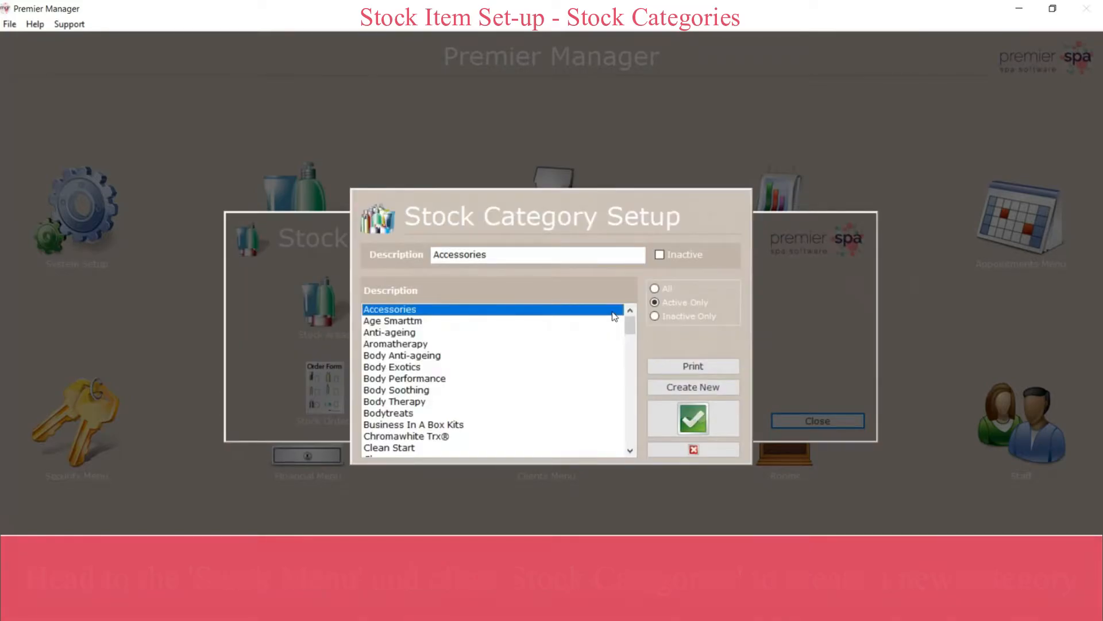
left_click_drag(630, 335, 635, 432)
left_click(399, 391)
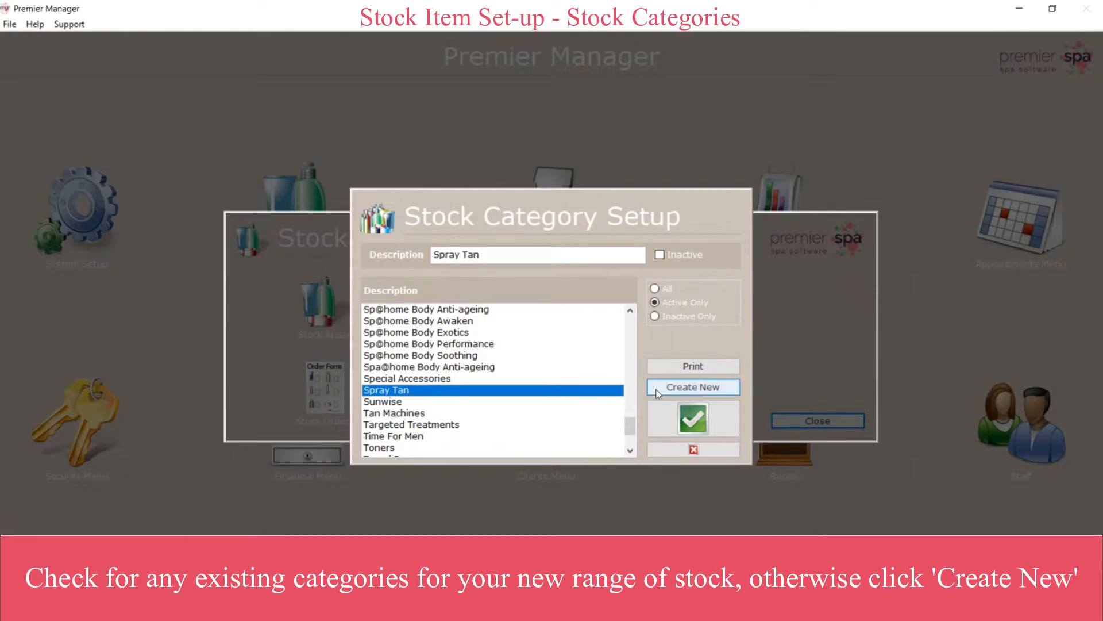
left_click(689, 390)
type("Tanning Pro")
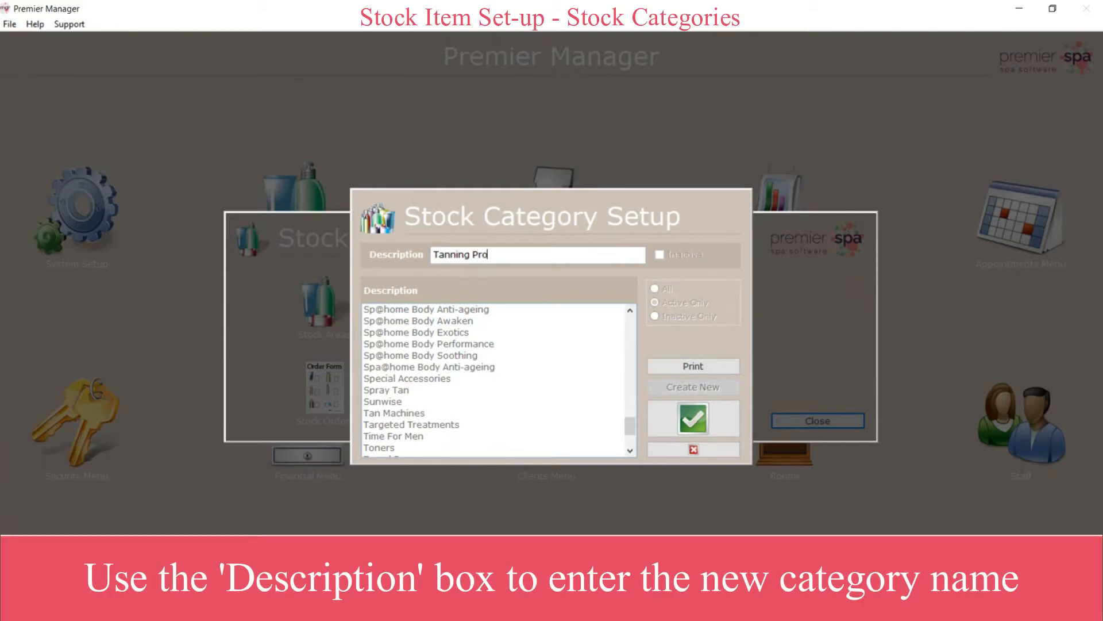
type("ducts")
left_click_drag(525, 254, 581, 255)
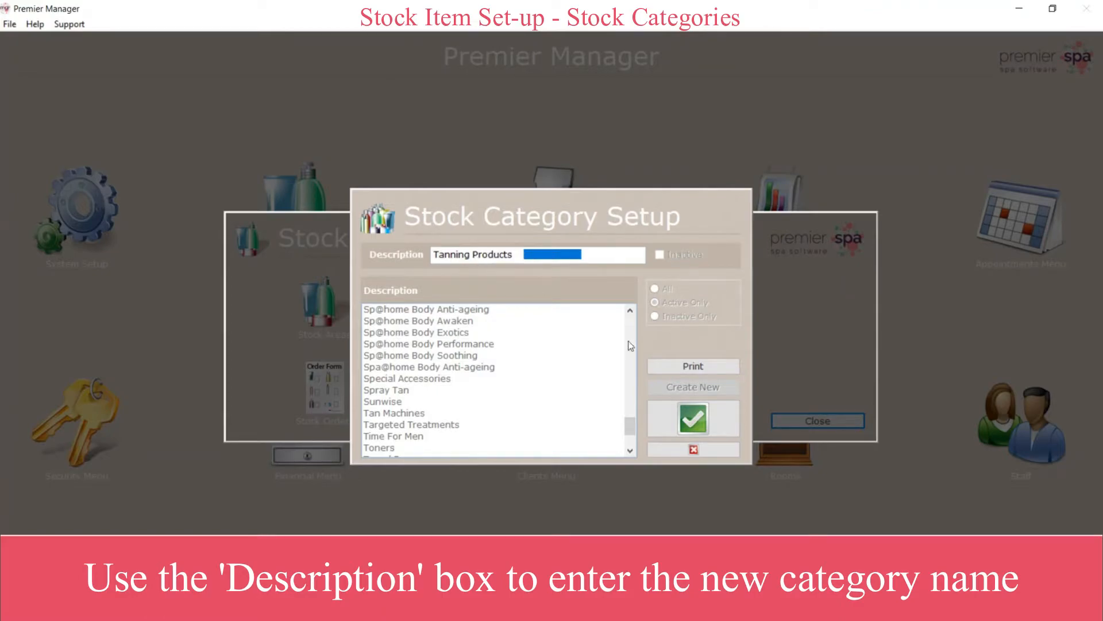
left_click(684, 422)
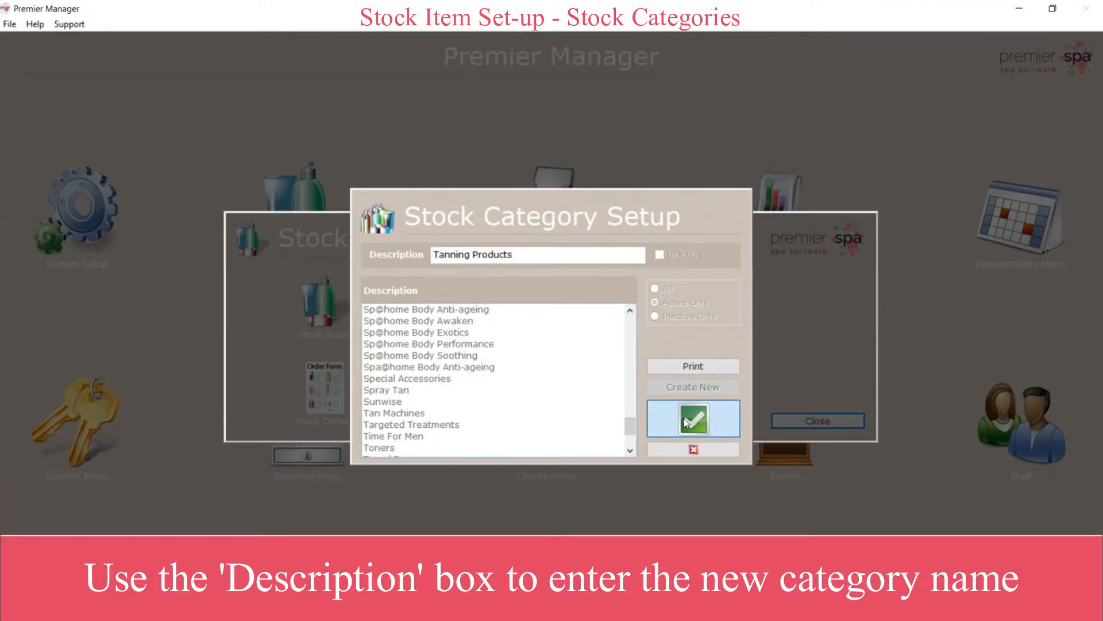
left_click(694, 449)
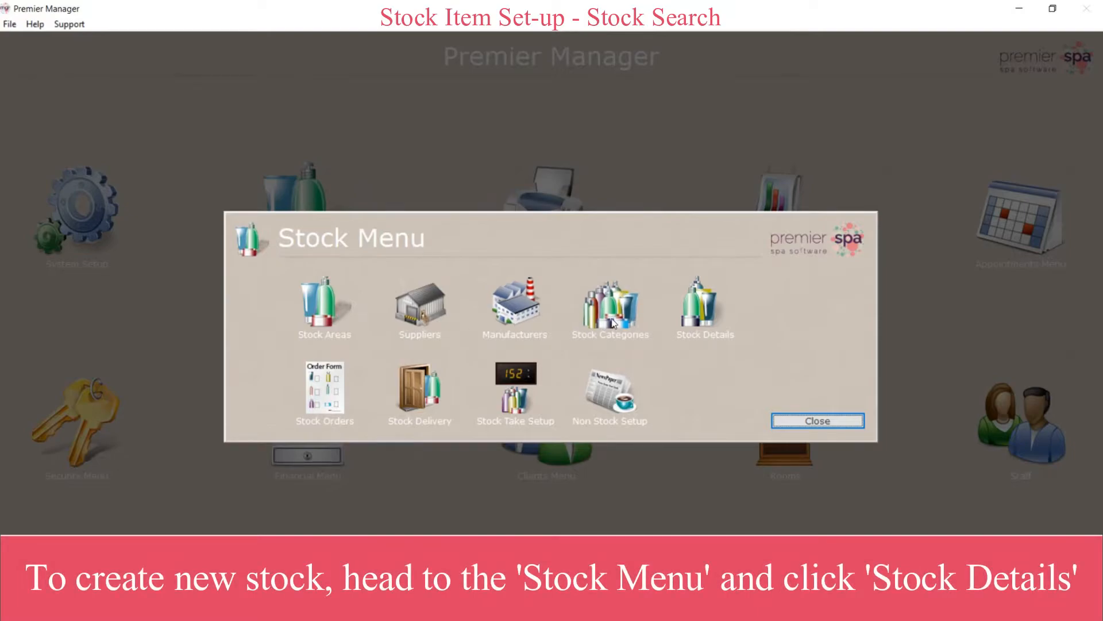
Open the stock details and filter the items by supplier Premier Wholesalers and manufacturer Super Tan
left_click(698, 313)
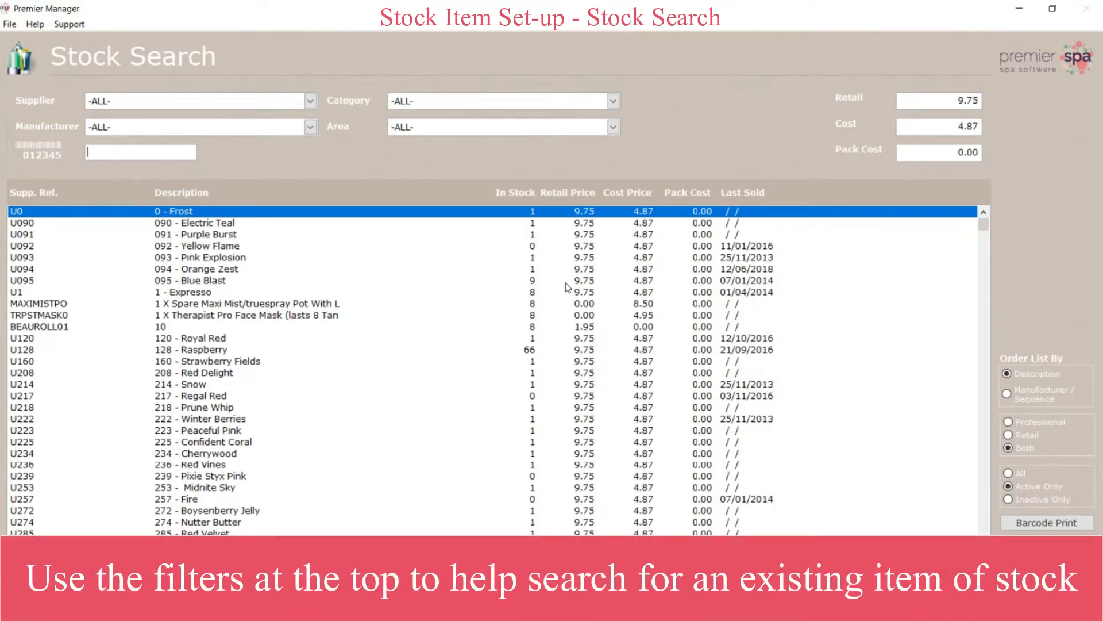
left_click_drag(311, 104, 132, 175)
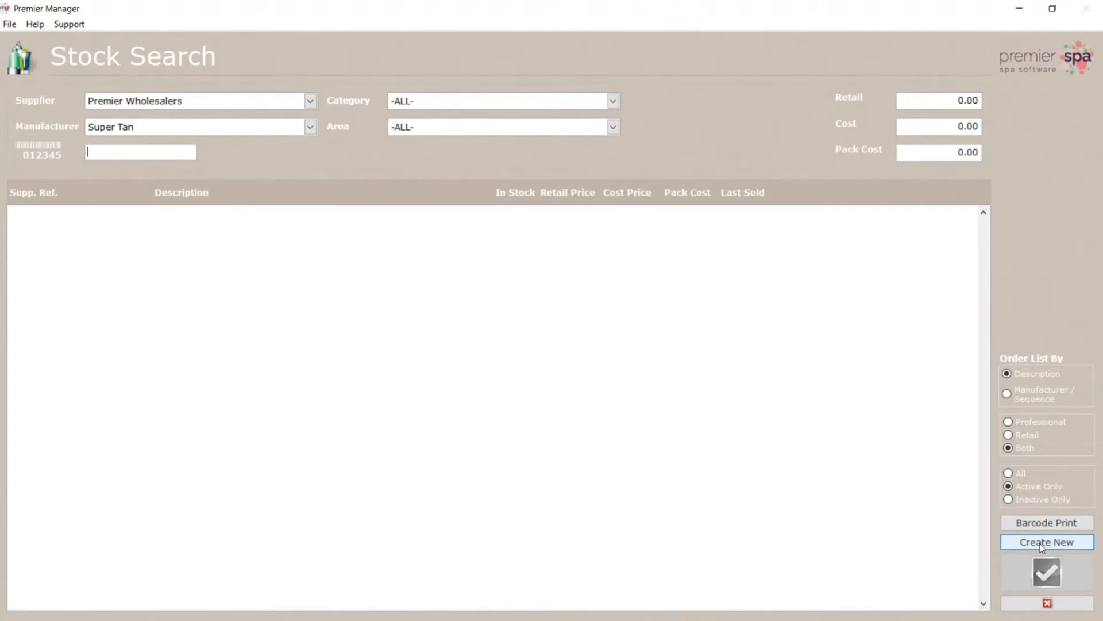
Start a new stock item and enter the description "Super smooth tannong cream 250ml"
left_click(1039, 543)
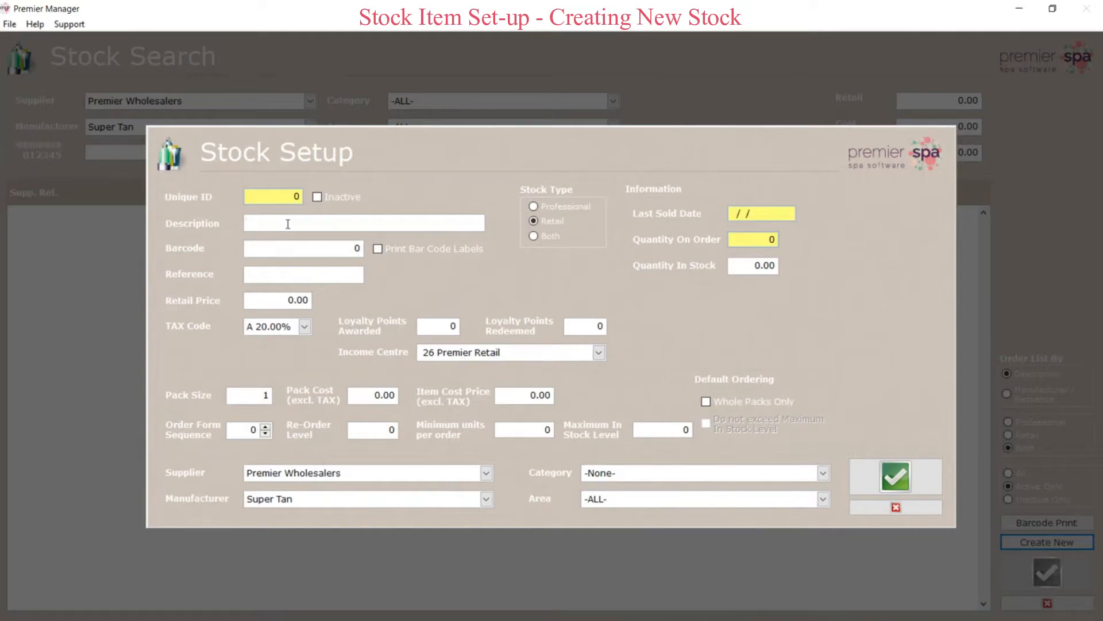
type("Super ")
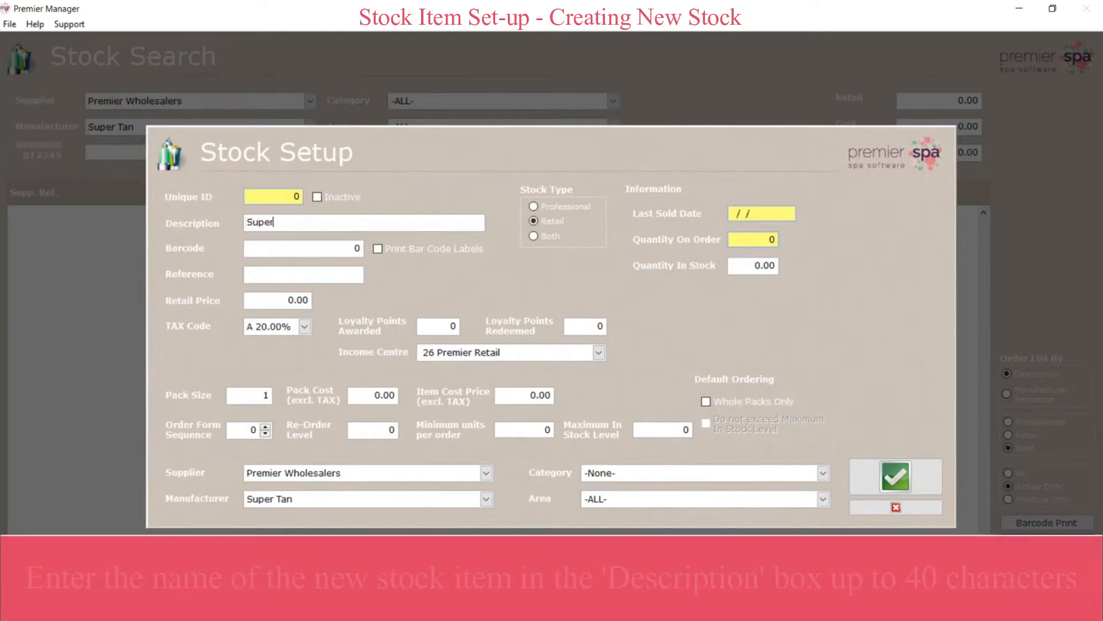
type("smooth t")
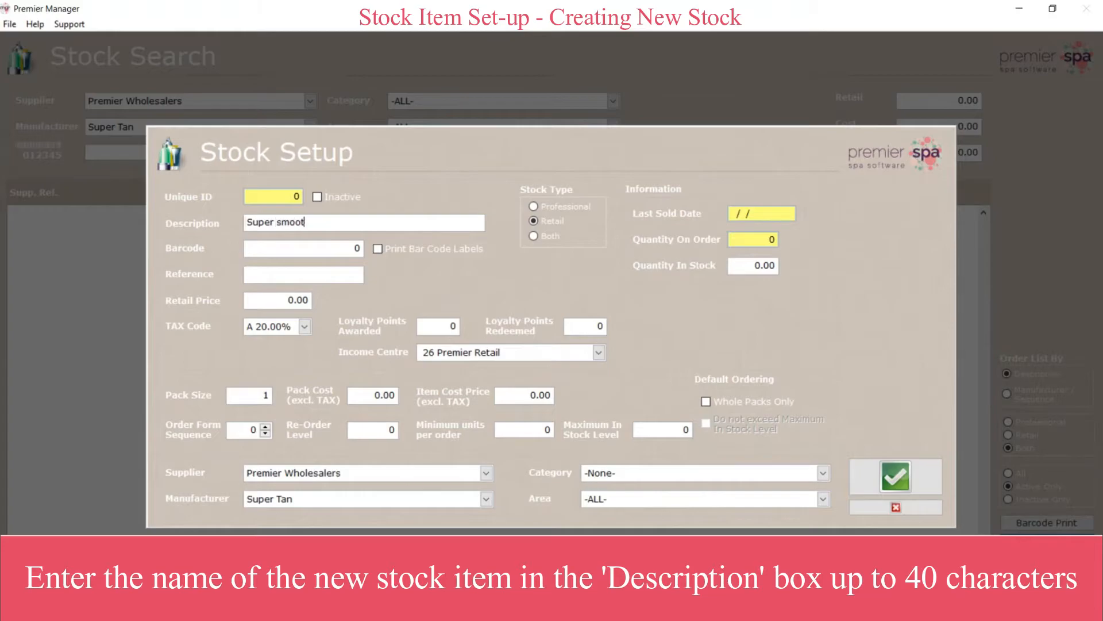
key("BackSpace")
type("tannong cream 250ml")
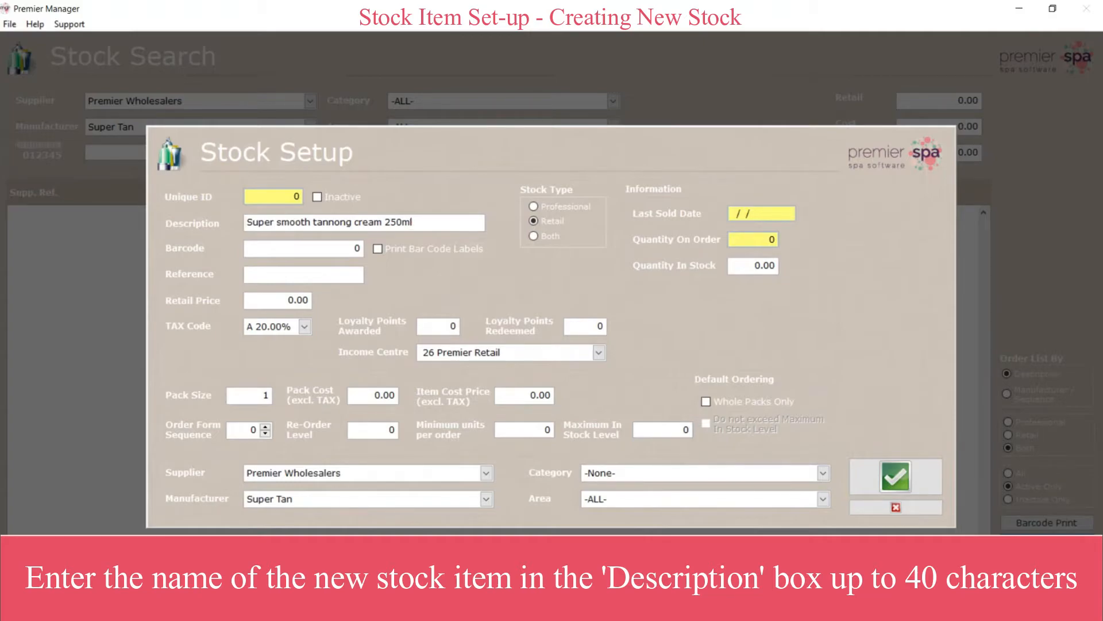
Correct the misspelled word in the item description so it reads "Super smooth tanning cream 250ml"
key("Left")
key("Left")
key("Left")
key("Left")
key("Left")
key("Left")
key("Left")
key("Left")
key("Left")
key("Left")
key("Left")
key("Left")
key("Left")
key("Left")
key("BackSpace")
type("i")
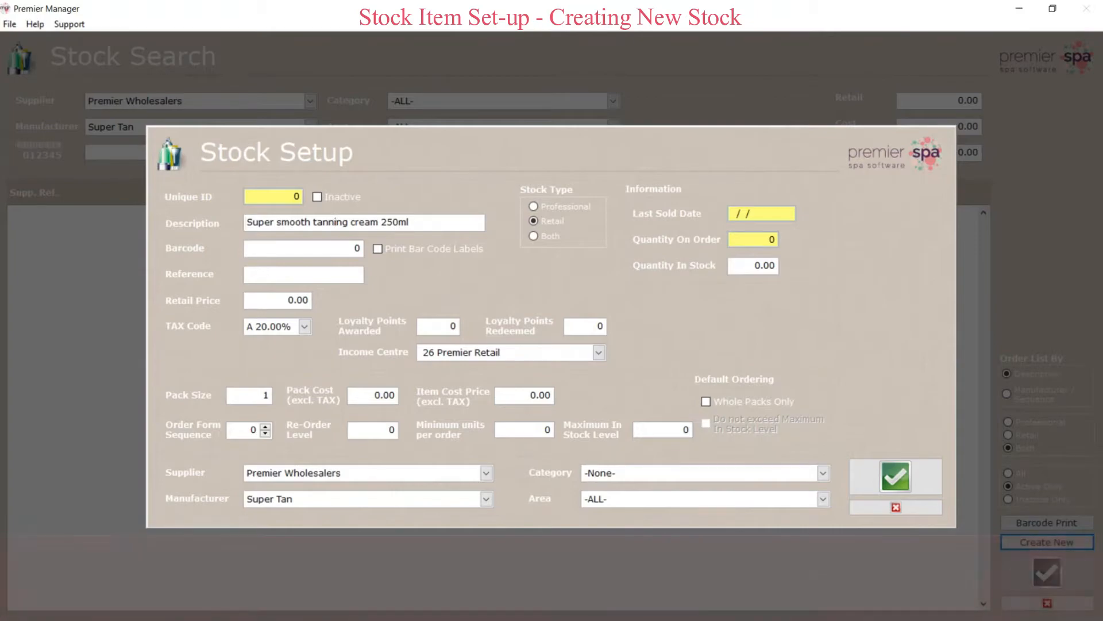
left_click(257, 247)
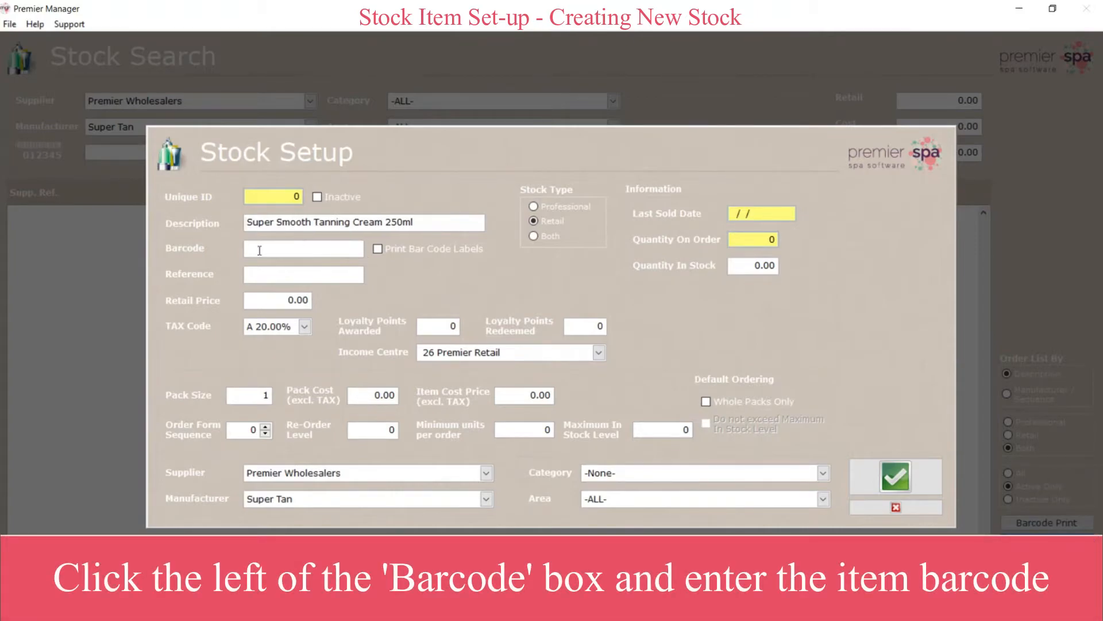
type("123456789123456")
left_click(379, 249)
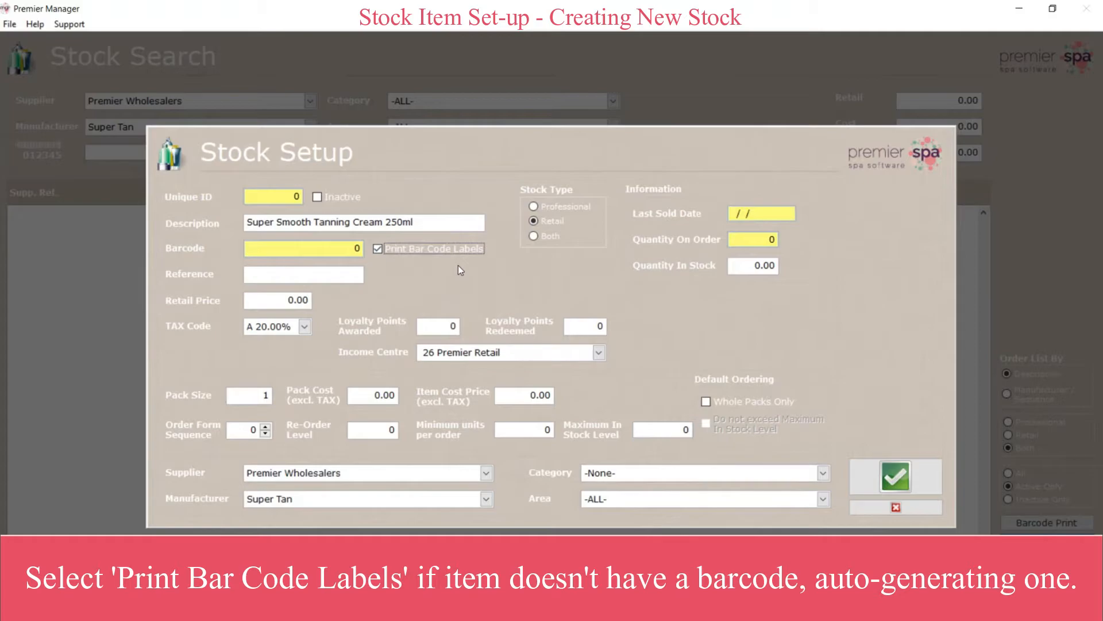
Enter SSTC250 as the item's reference and set its retail price to 25.00
left_click(342, 275)
type("SStc250")
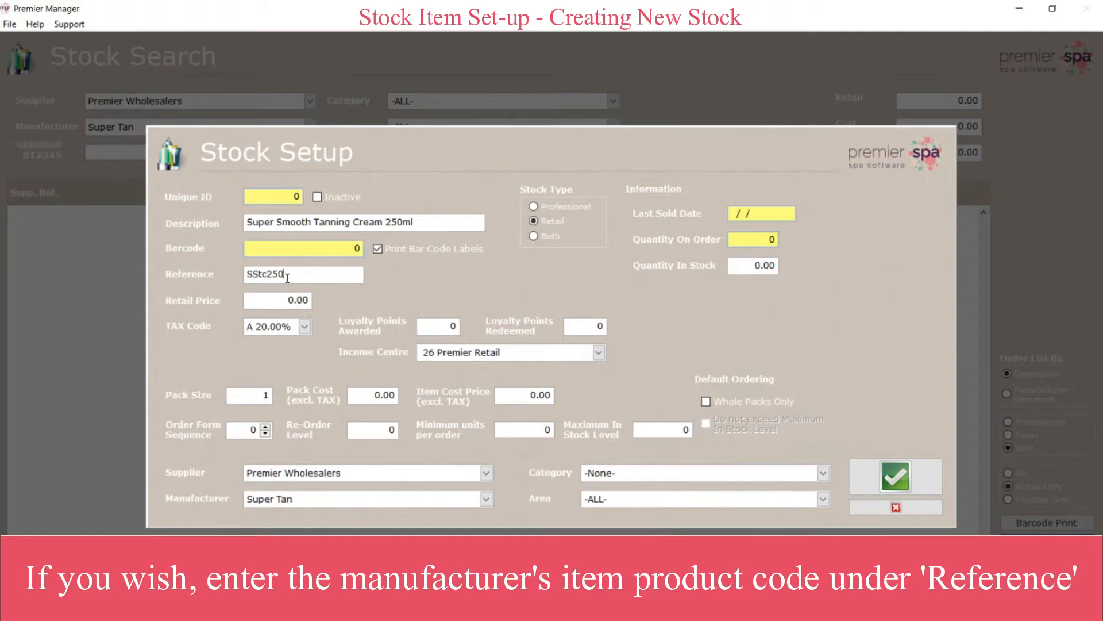
left_click_drag(288, 276, 250, 277)
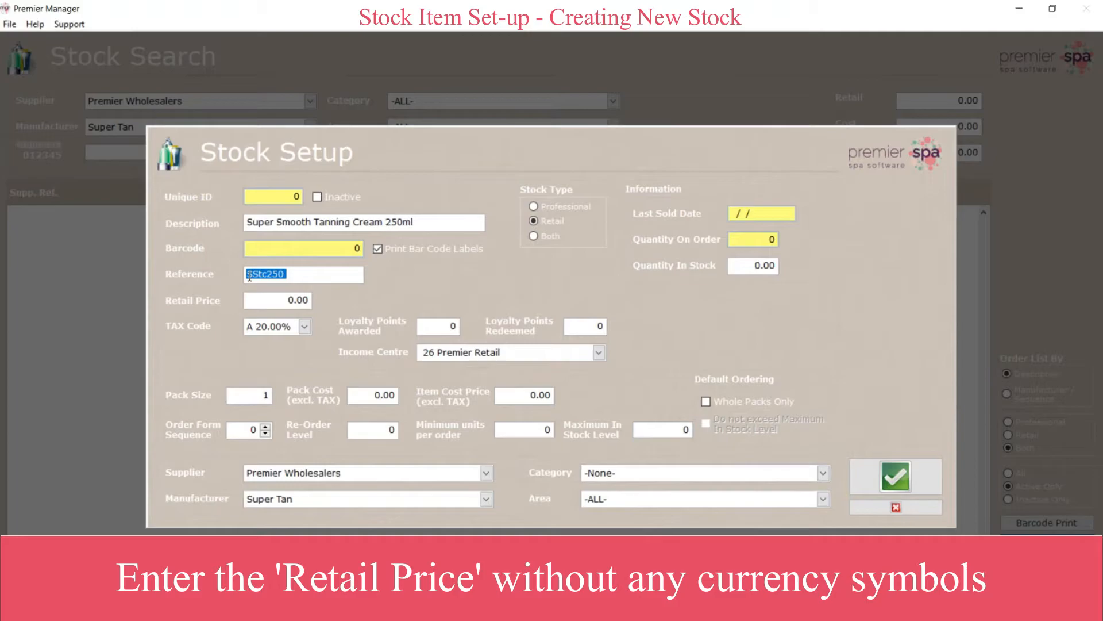
left_click(264, 299)
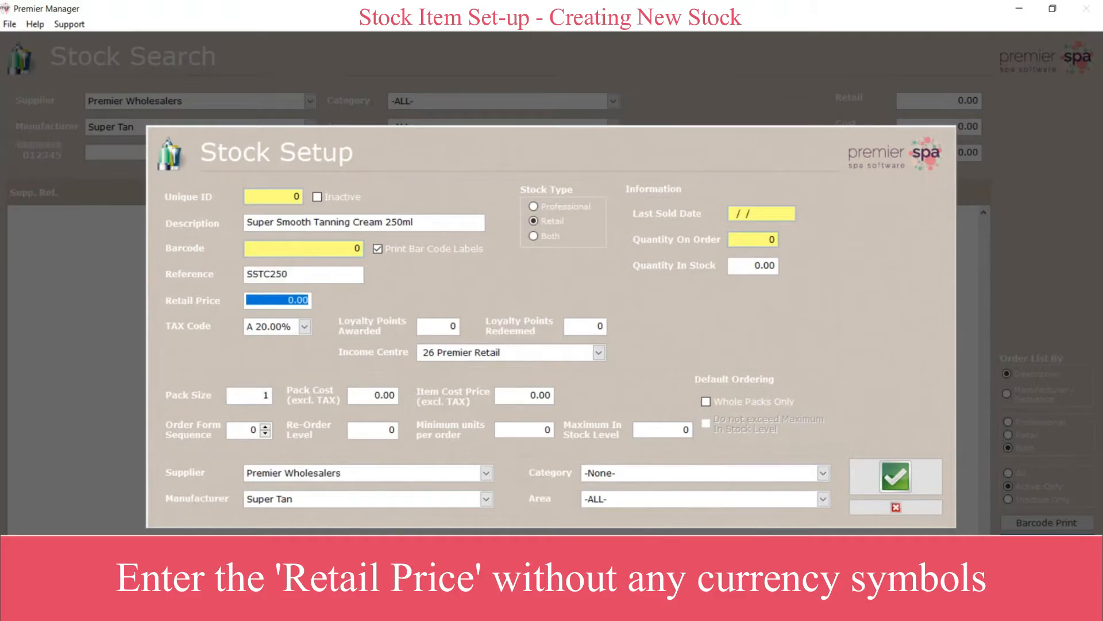
type("25 .")
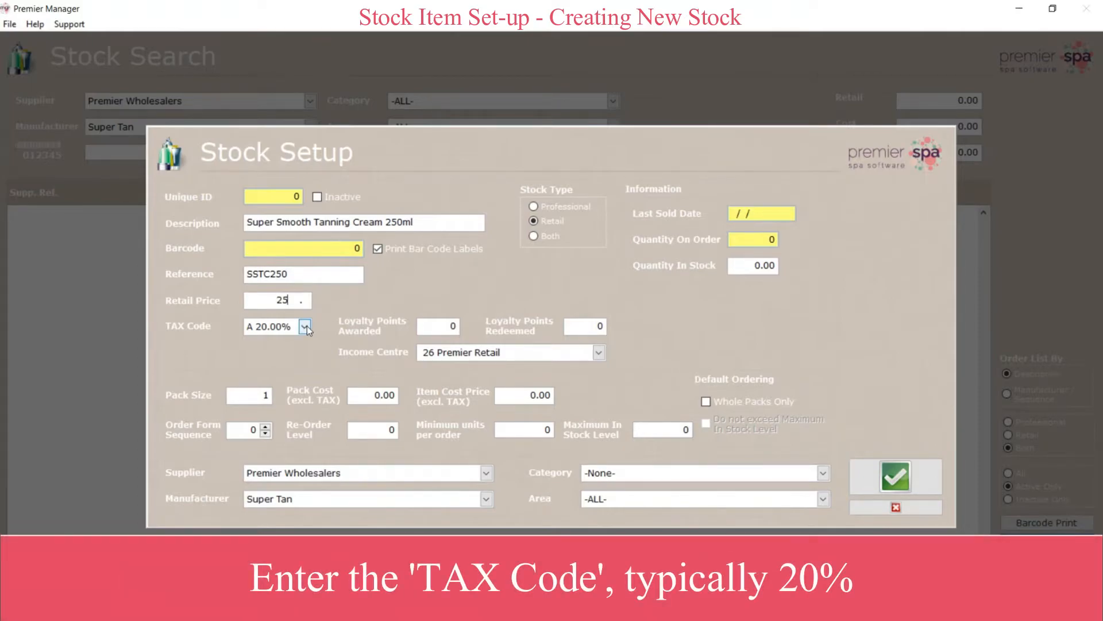
Set the item's loyalty points awarded to 25 and loyalty points redeemed to 250
left_click(434, 327)
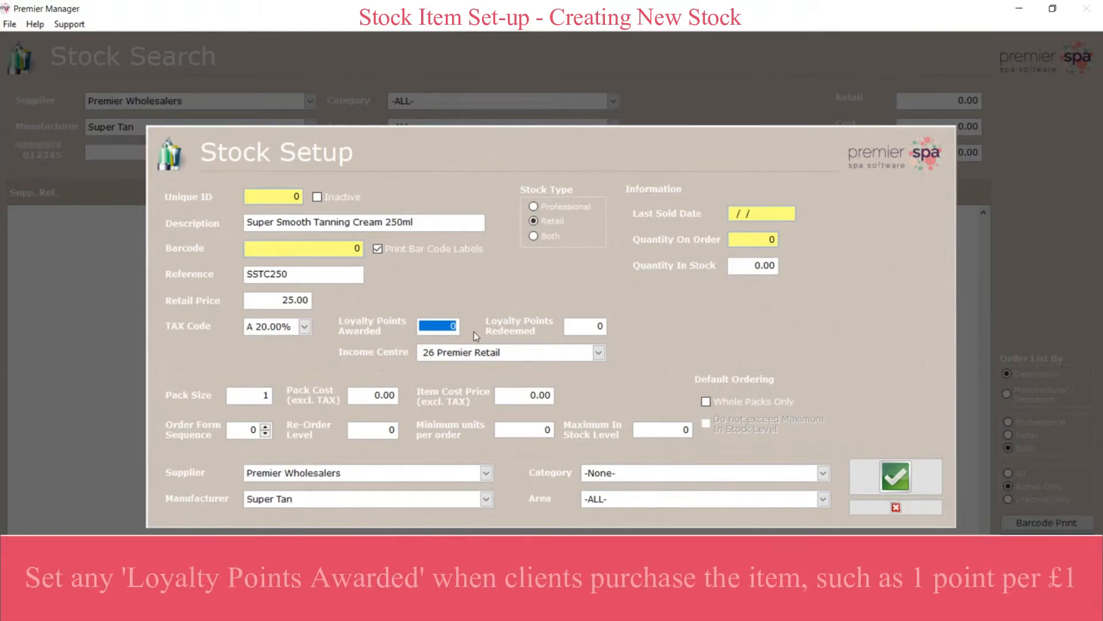
type("25")
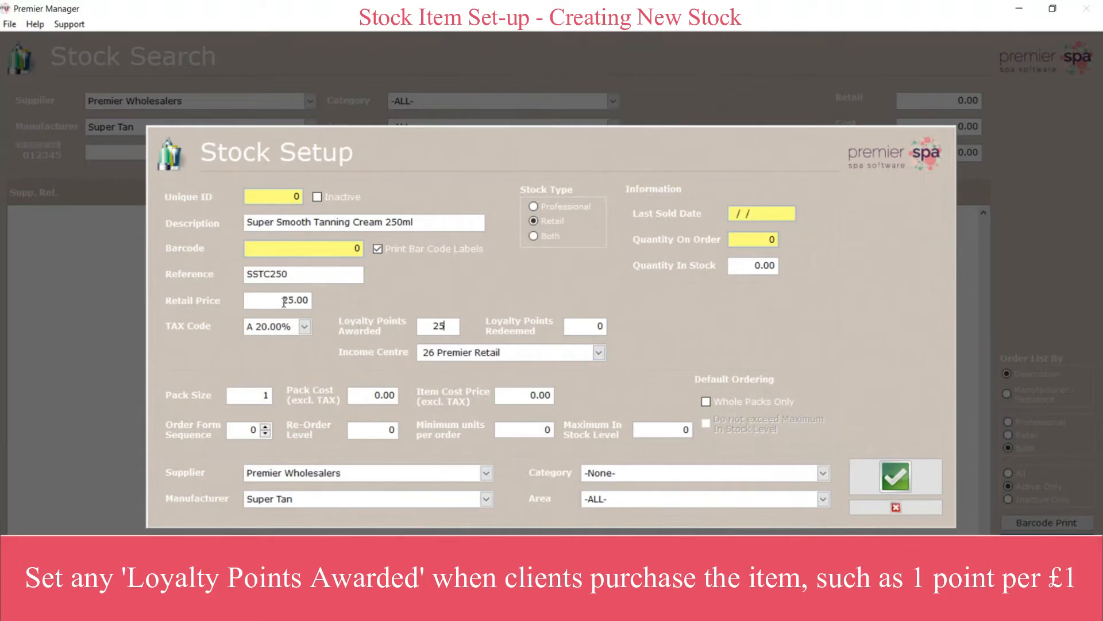
left_click(581, 327)
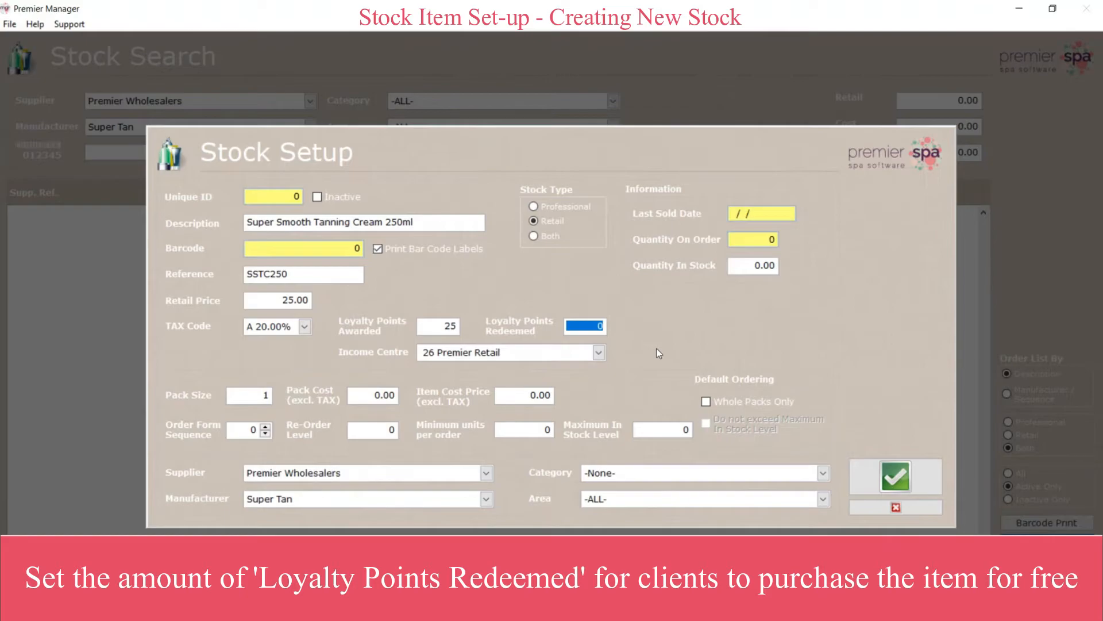
type("250")
Set the pack size to 6 and the item cost price excluding tax to 12.50
left_click(258, 395)
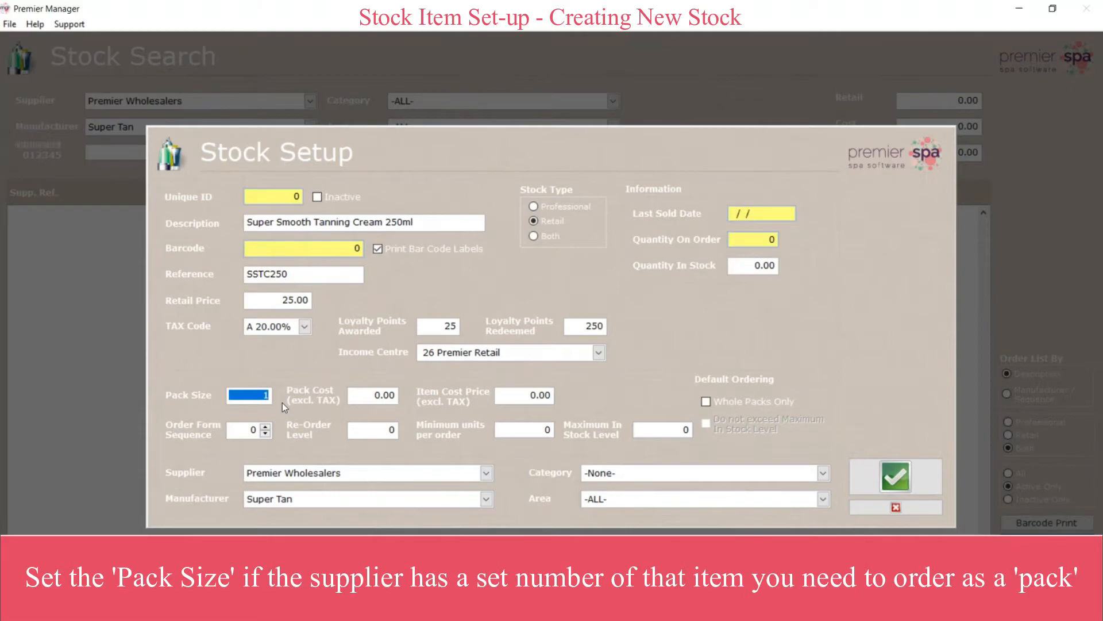
type("6")
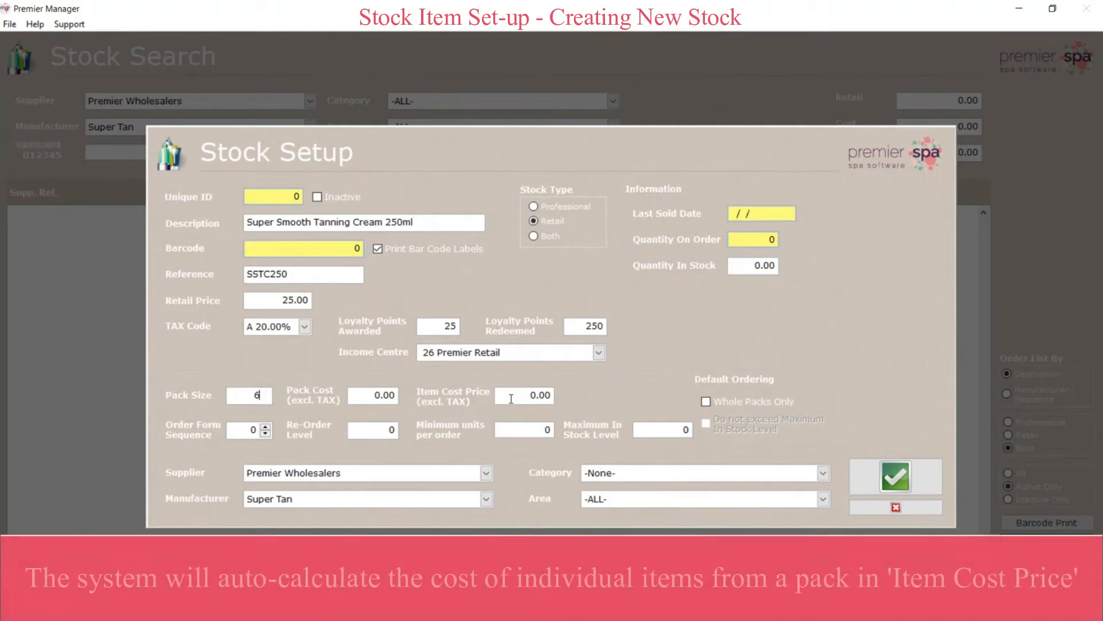
left_click_drag(508, 399, 539, 398)
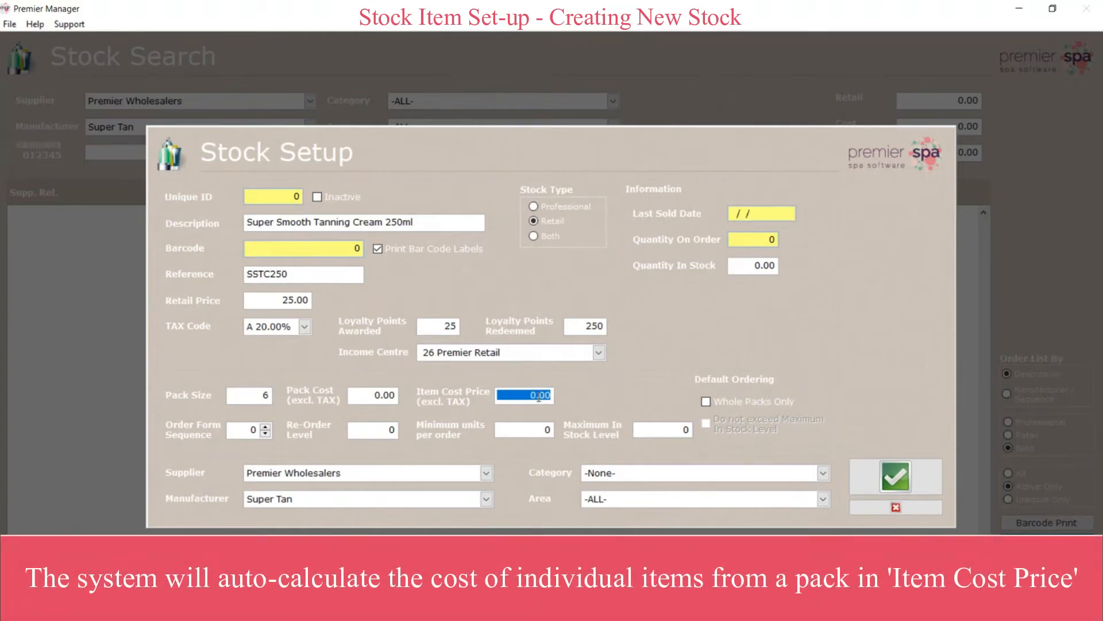
type("12.50")
key("Tab")
left_click_drag(396, 396, 266, 428)
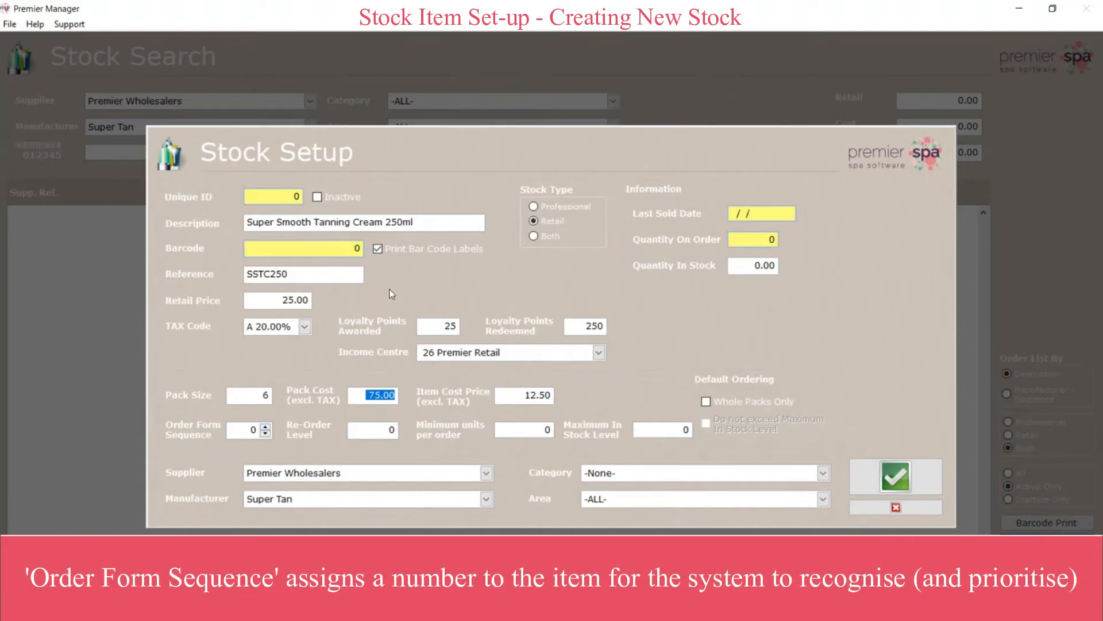
Set the order form sequence to 67 and the re-order level to 2
left_click_drag(247, 430, 278, 430)
type("67")
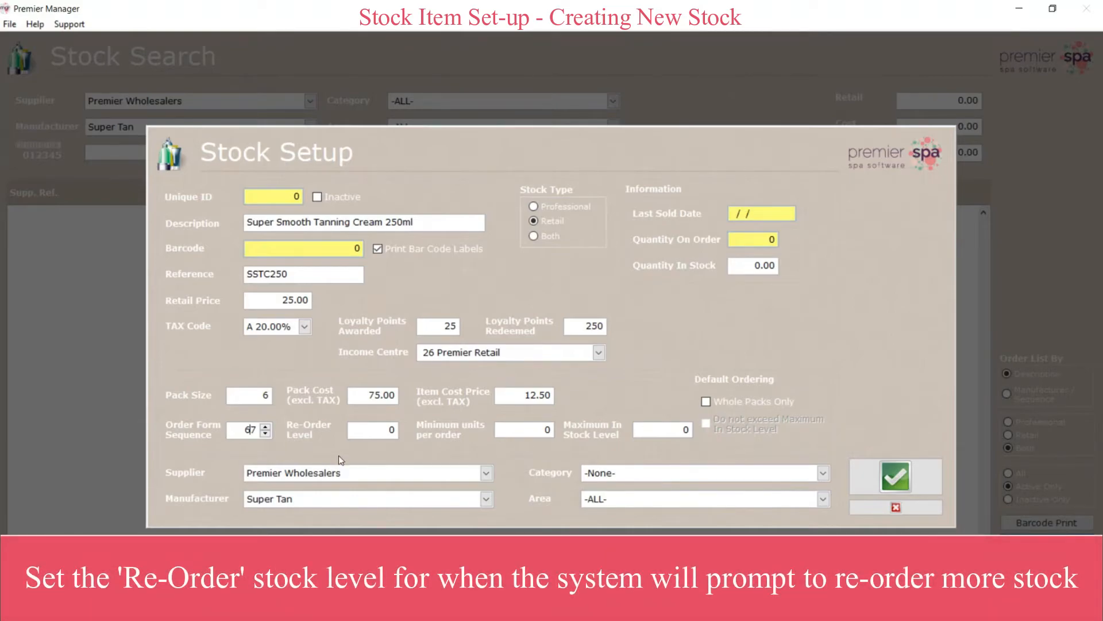
left_click(381, 429)
type("2")
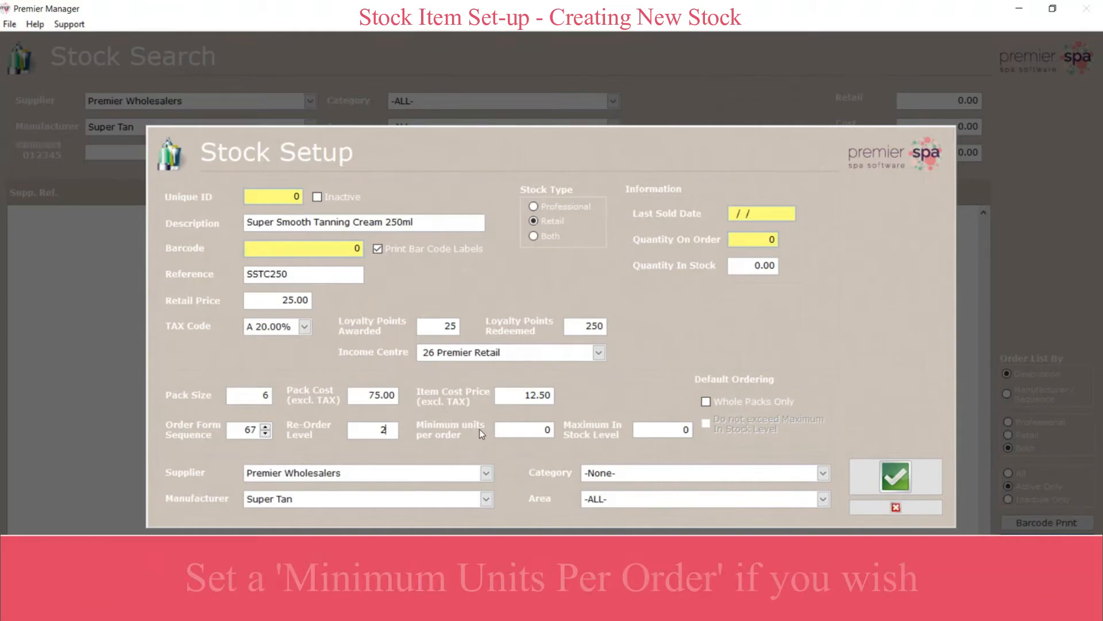
Set the item's maximum in stock level to 10
left_click(511, 429)
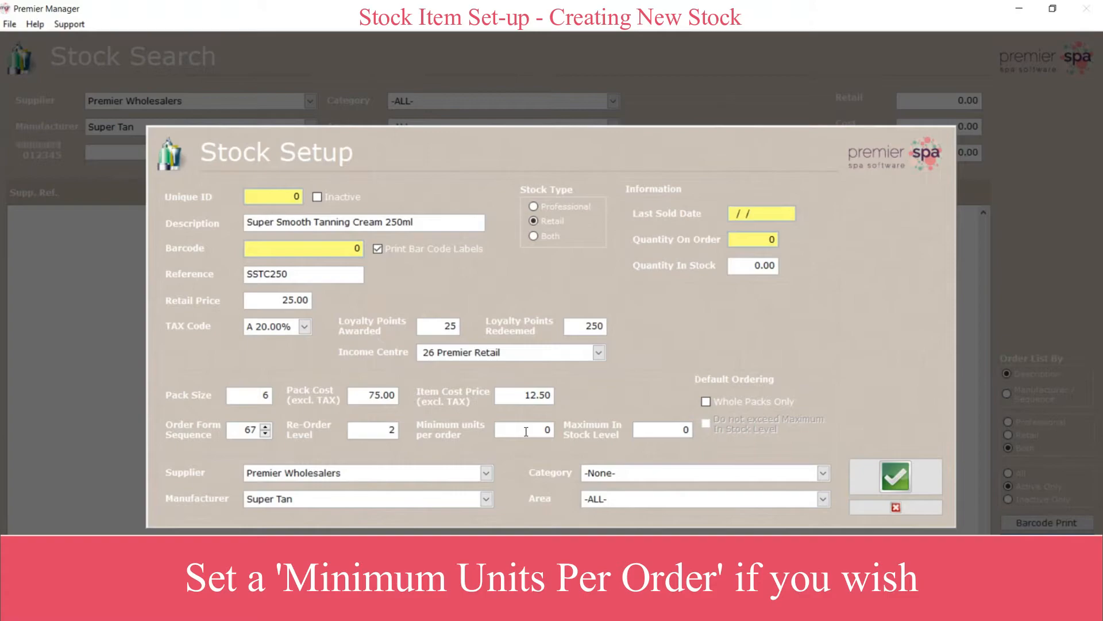
left_click(681, 430)
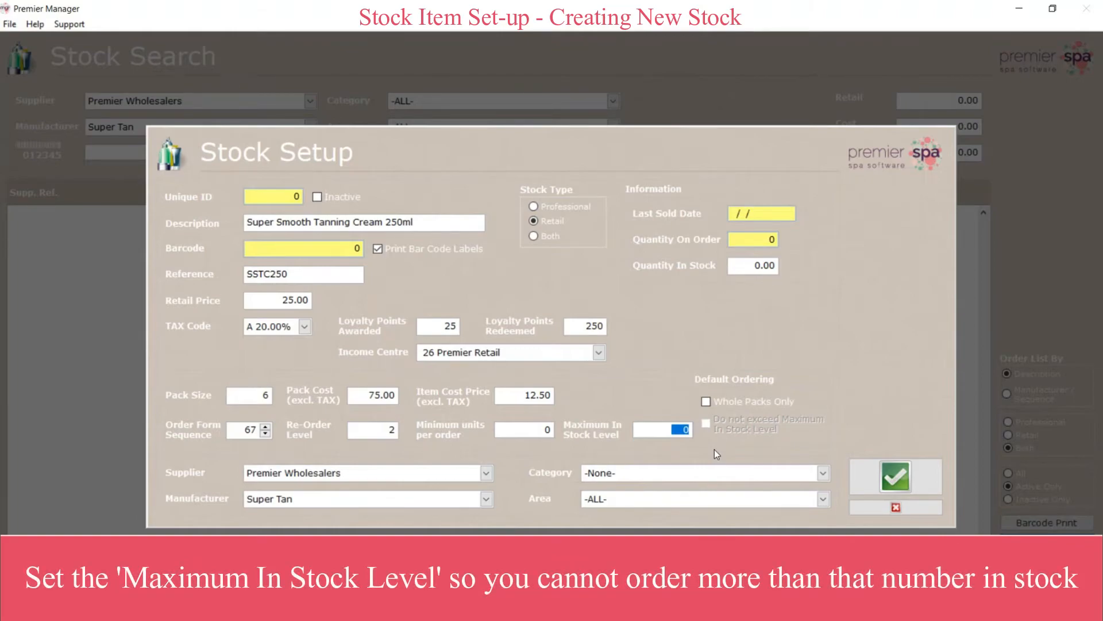
type("10")
left_click(672, 441)
Restrict default ordering to whole packs only and to not exceeding the maximum in stock level
left_click(707, 403)
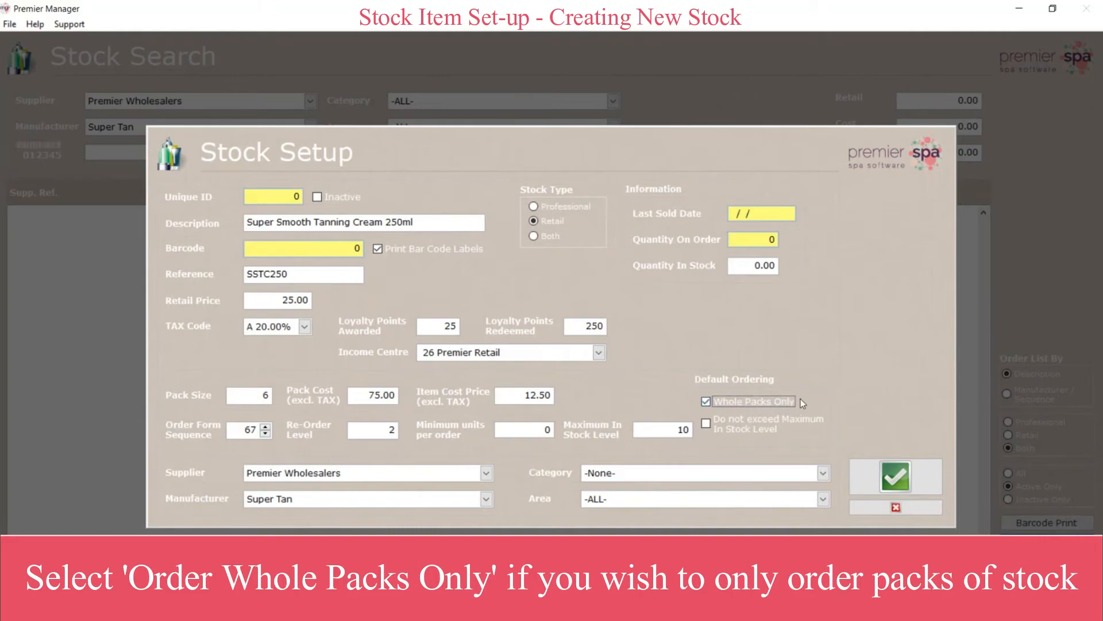
left_click(686, 436)
left_click(706, 425)
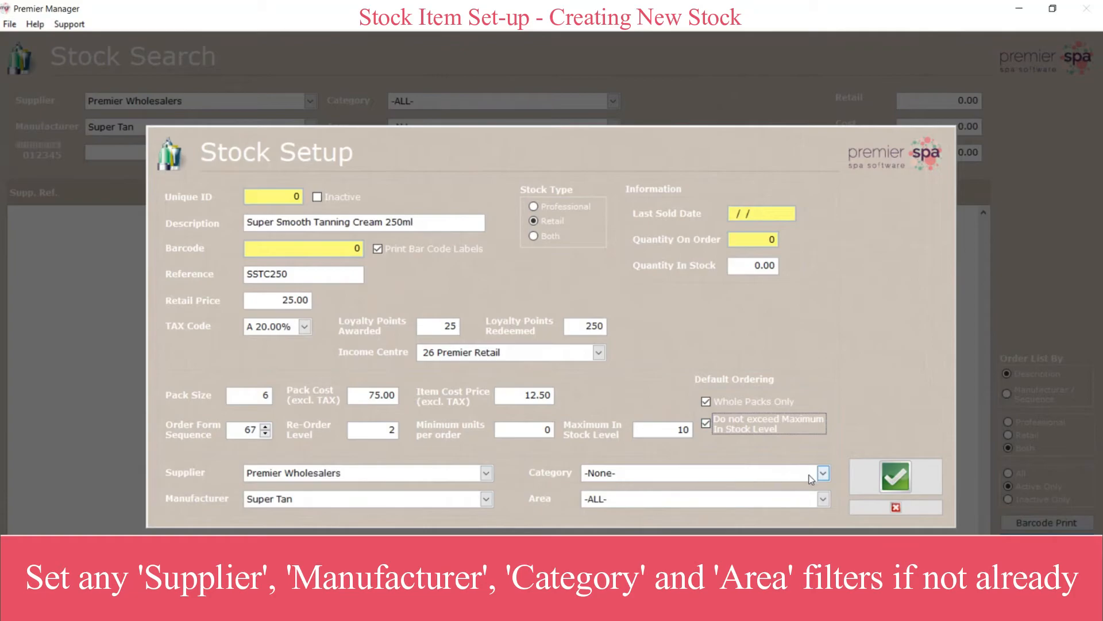
Assign the item to the Tanning Products category
left_click(809, 474)
scroll(734, 533, "down", 5)
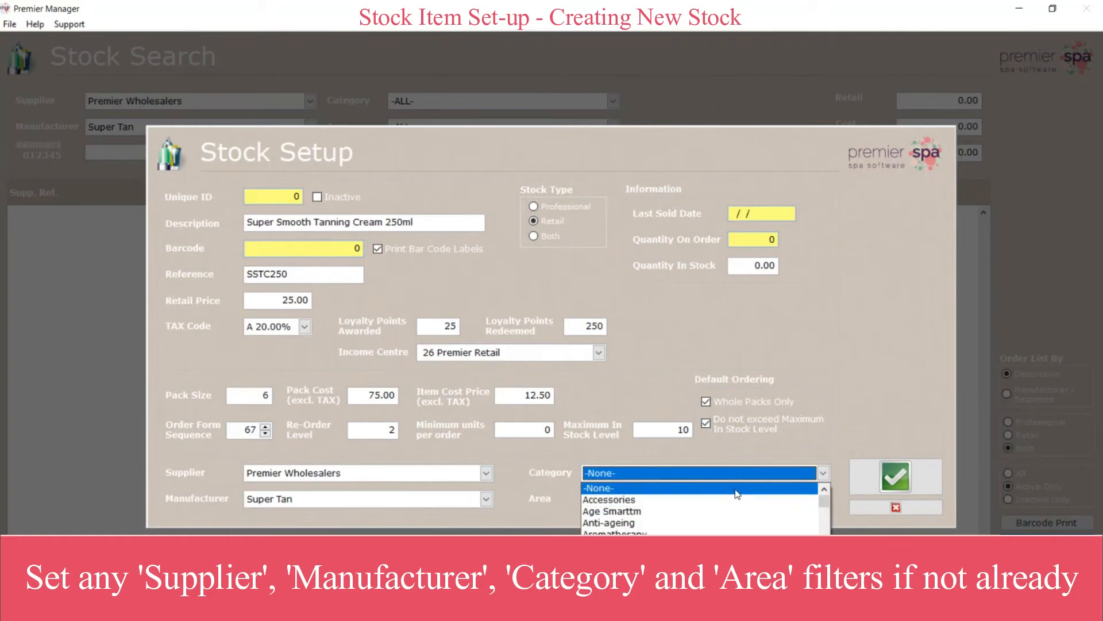
left_click(621, 532)
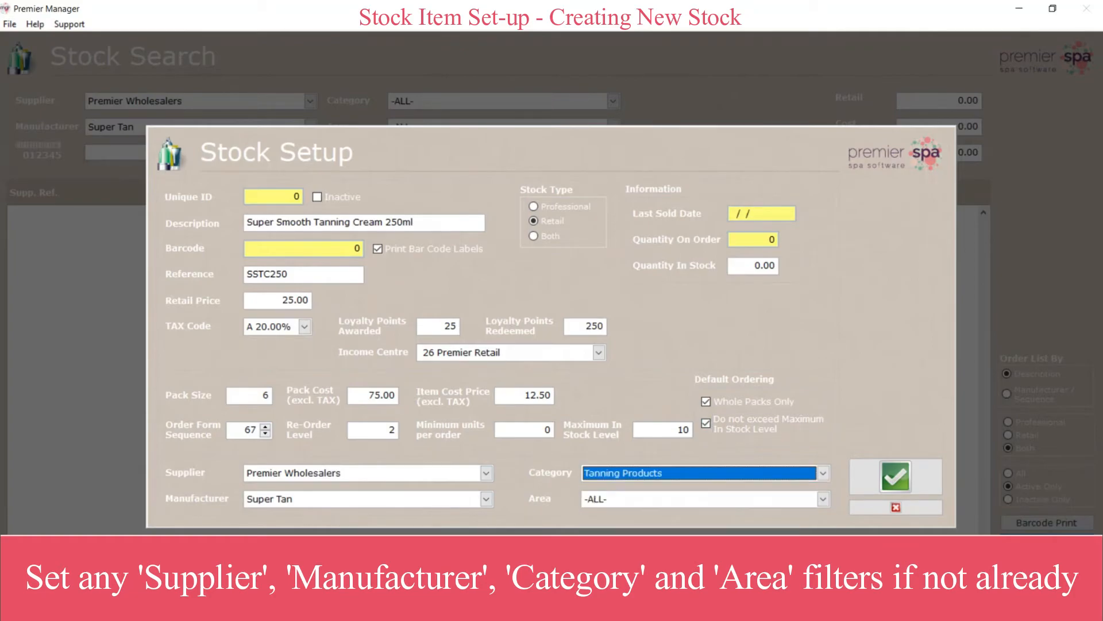
key("Tab")
key("Tab")
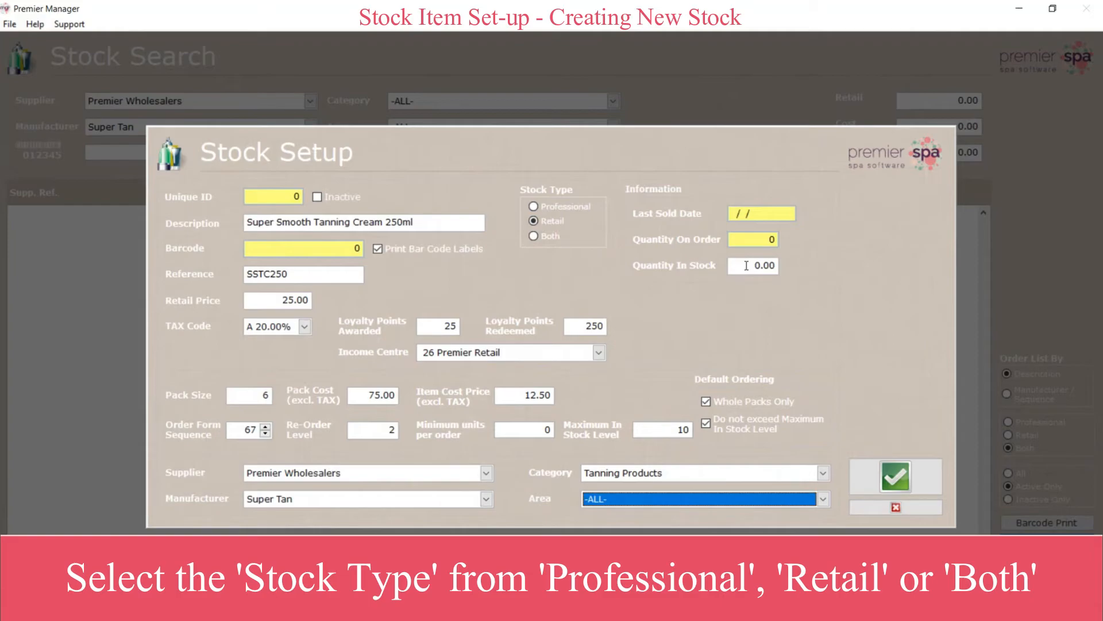
Set the item's quantity in stock to 2 and save the new stock item
key("Tab")
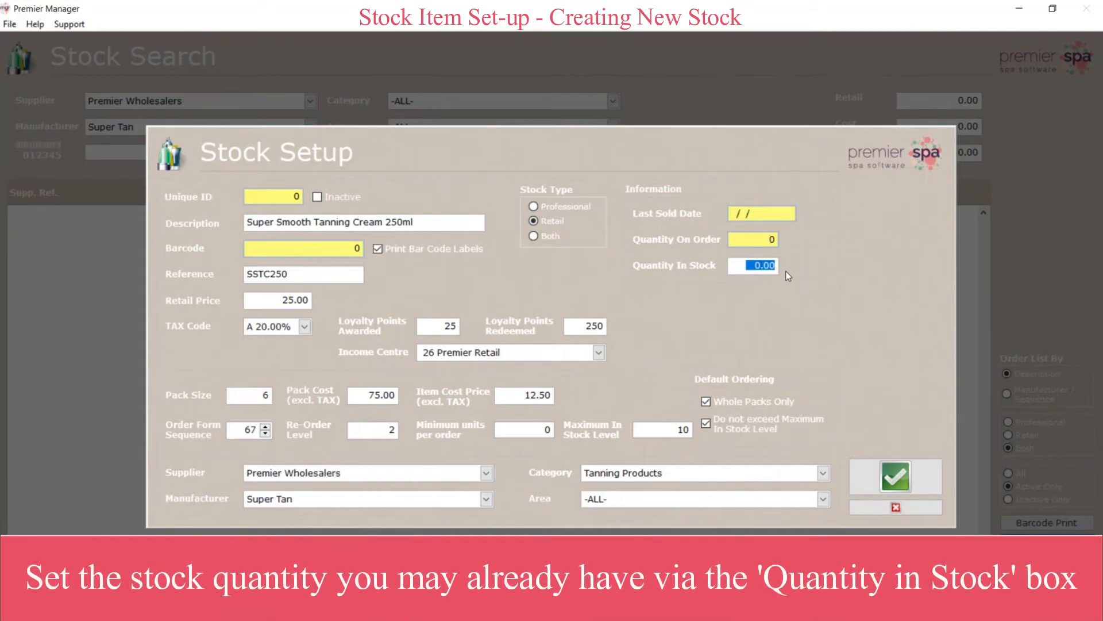
type("2 .")
key("Tab")
left_click(754, 265)
left_click(885, 484)
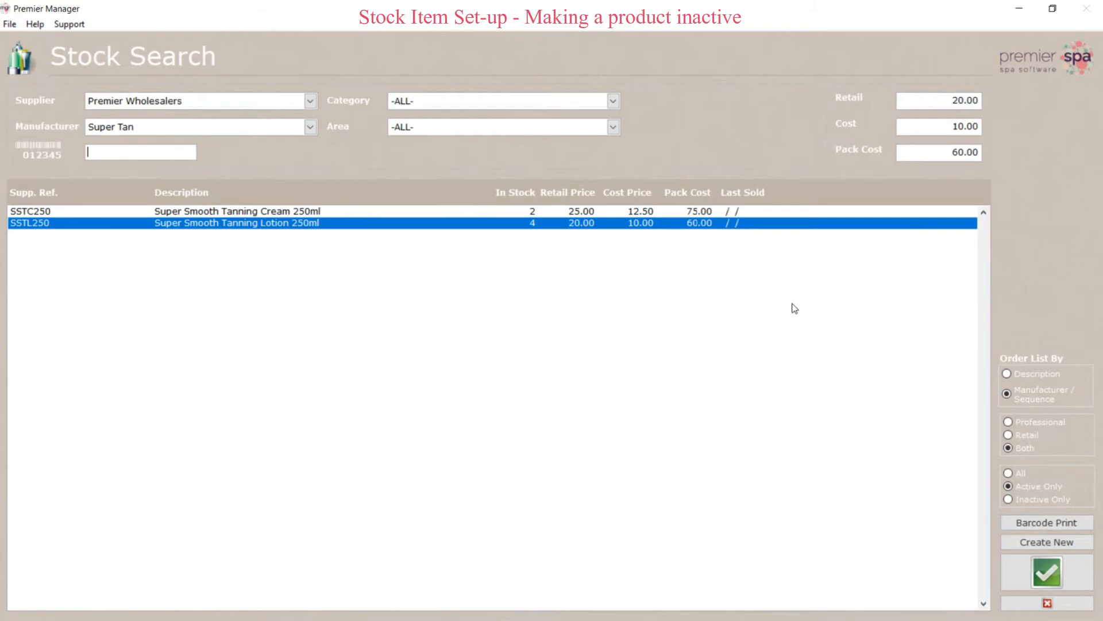
Reset the manufacturer and supplier filters of the stock search to -ALL-
left_click(310, 126)
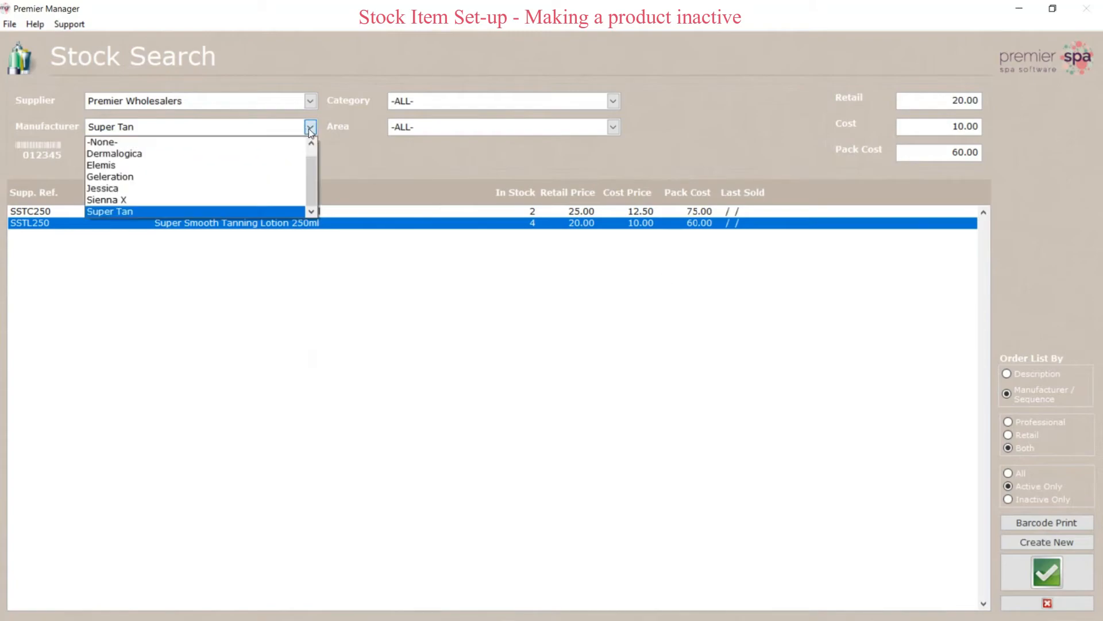
left_click_drag(312, 192, 312, 177)
left_click(128, 143)
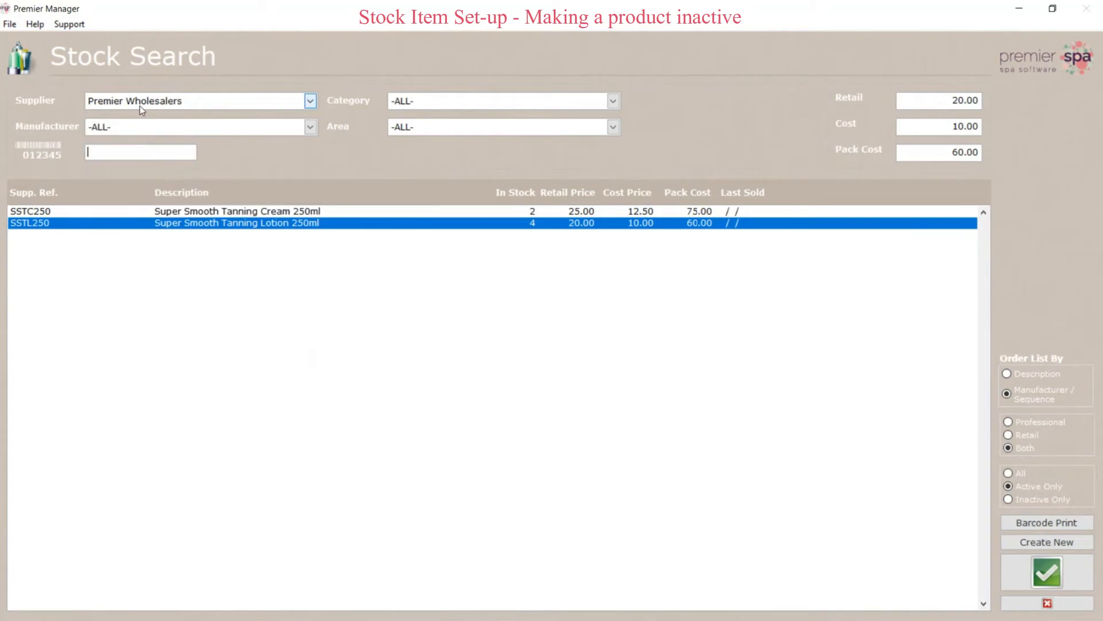
left_click(140, 103)
scroll(313, 164, "up", 1)
left_click(126, 115)
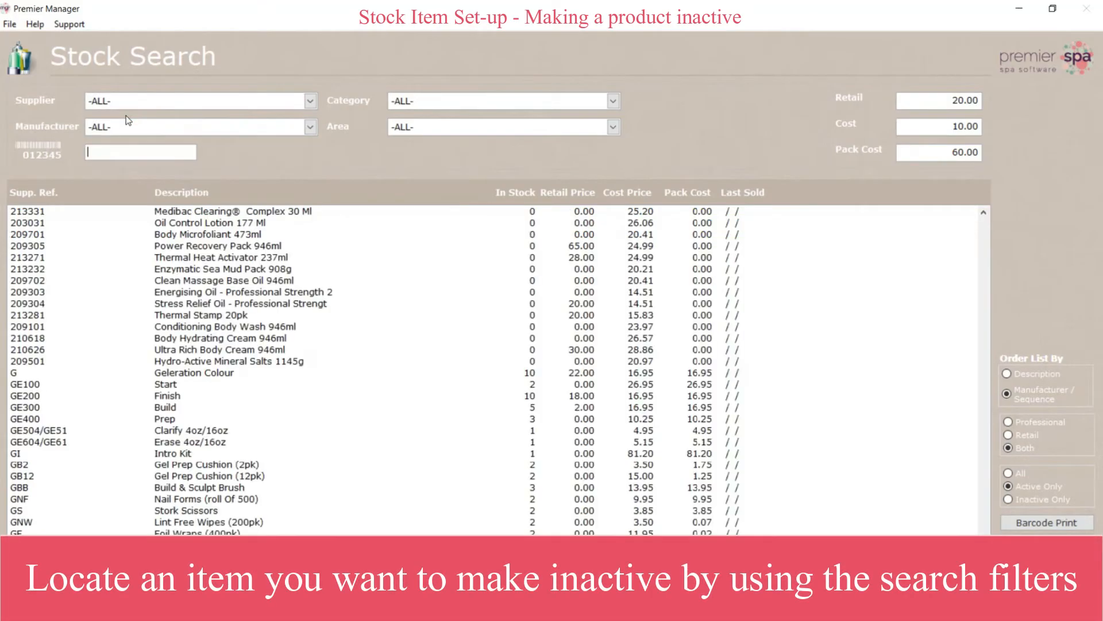
Filter the stock list by supplier Sienna X and check the items' in-stock levels for one at zero
left_click(133, 103)
left_click(311, 185)
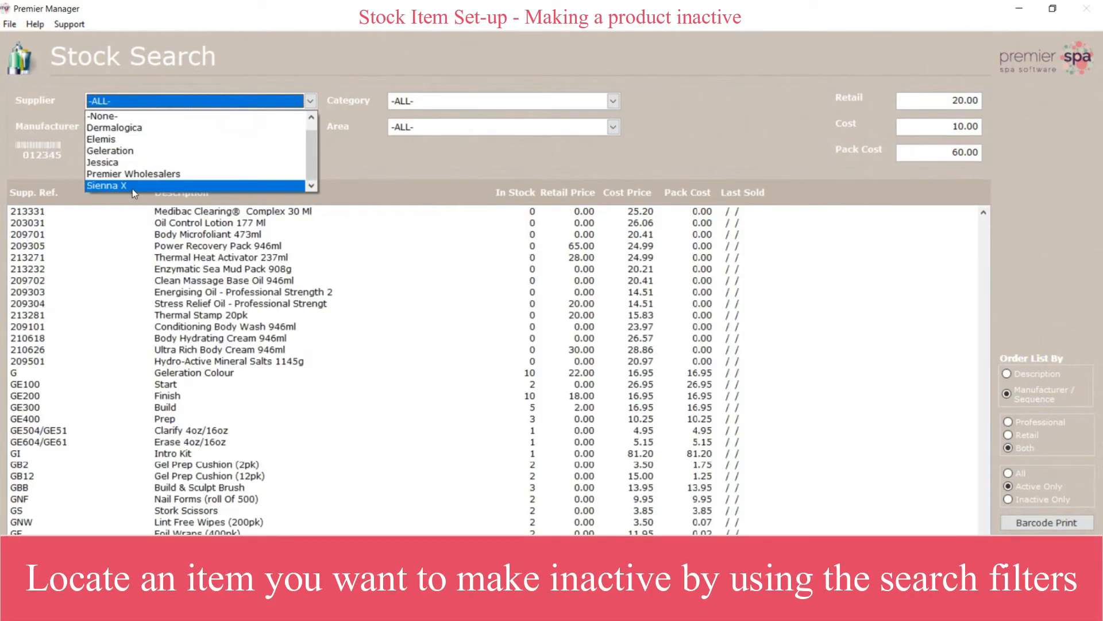
left_click(128, 186)
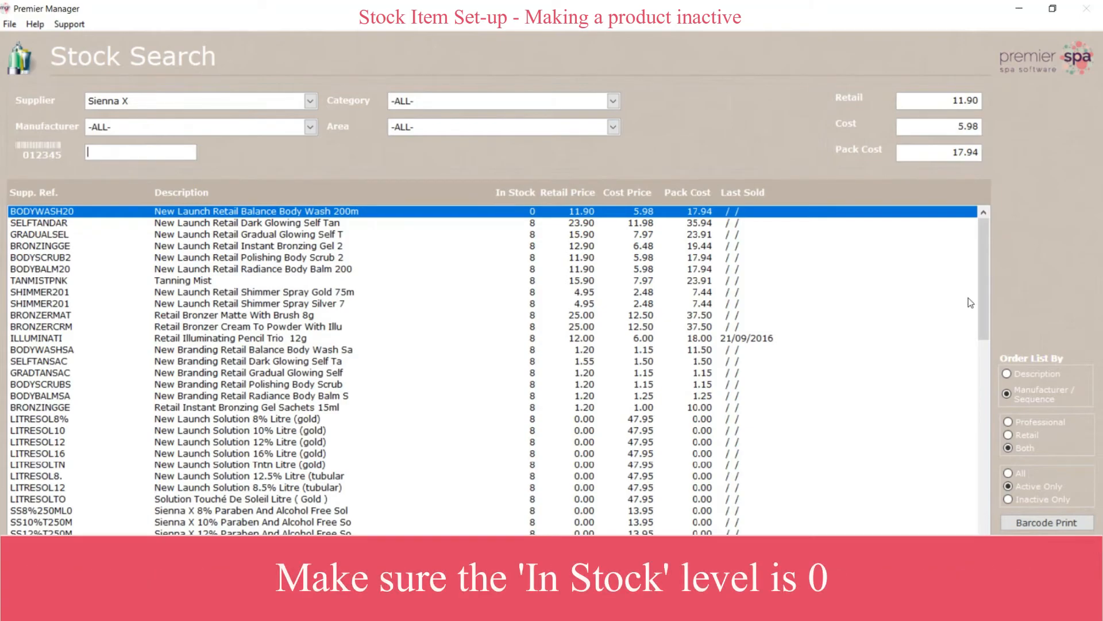
scroll(985, 319, "down", 1)
left_click_drag(985, 320, 970, 285)
left_click(968, 282)
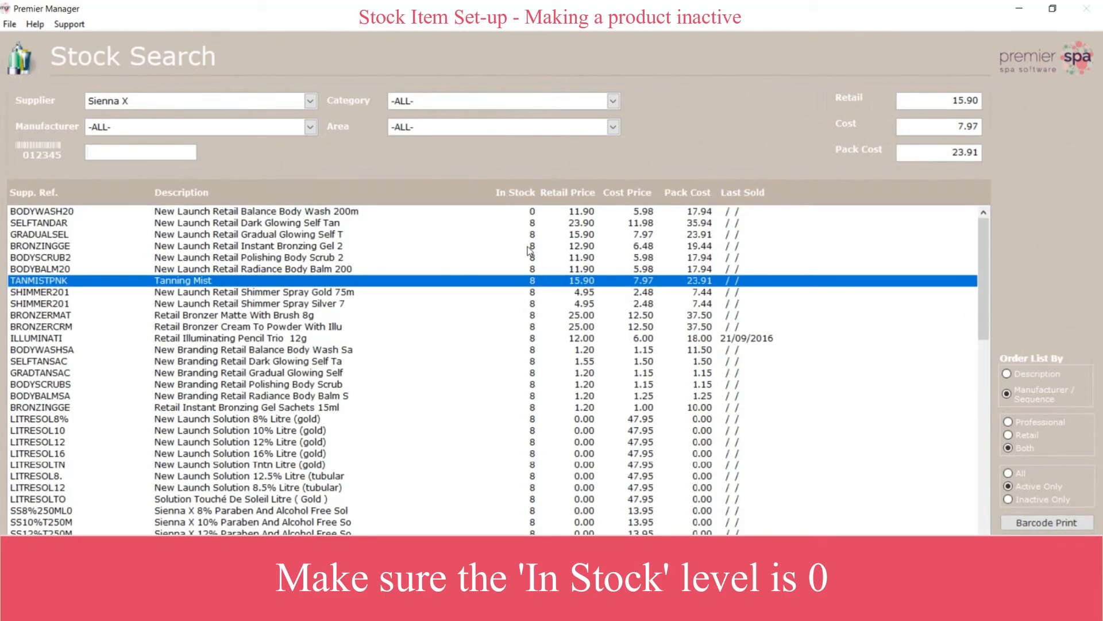
left_click(533, 317)
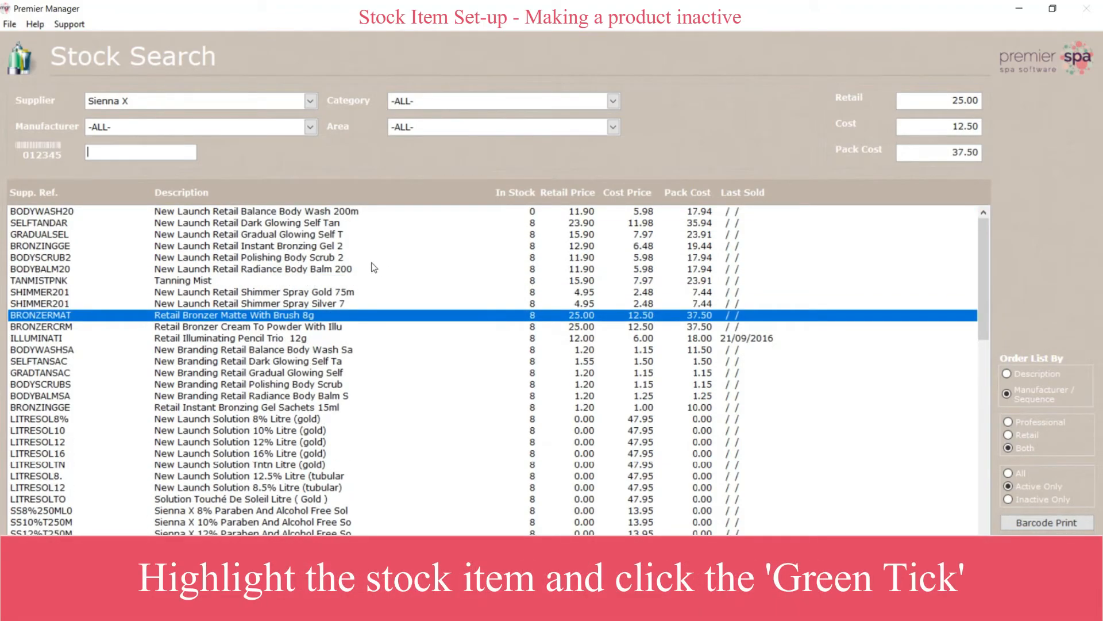
Open the New Launch Retail Balance Body Wash 200m item, mark it inactive and save it
left_click(348, 212)
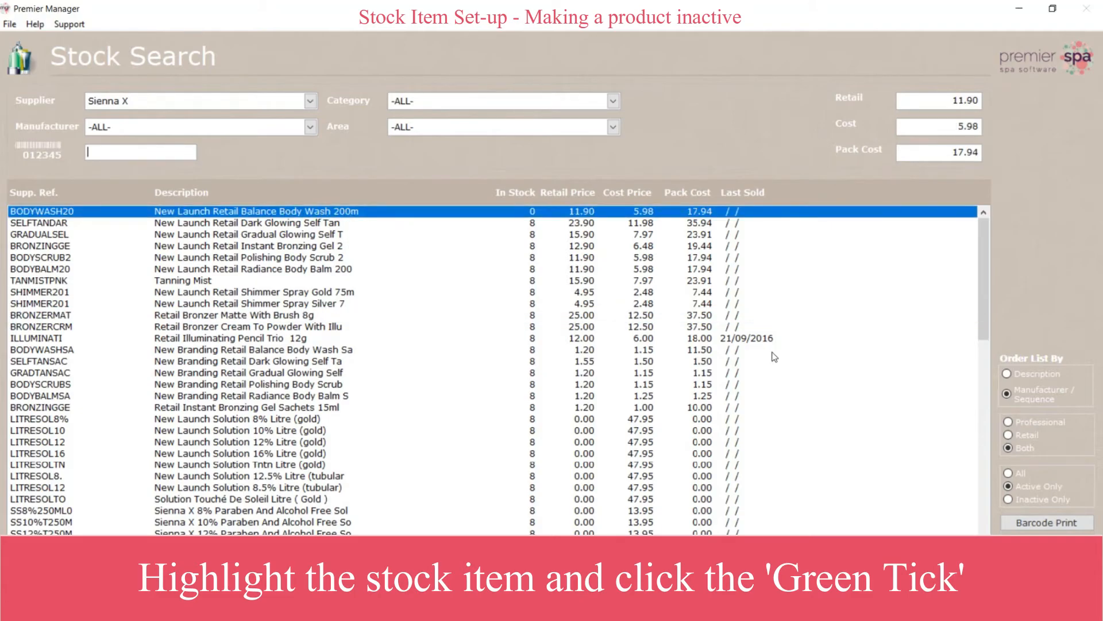
left_click(1043, 565)
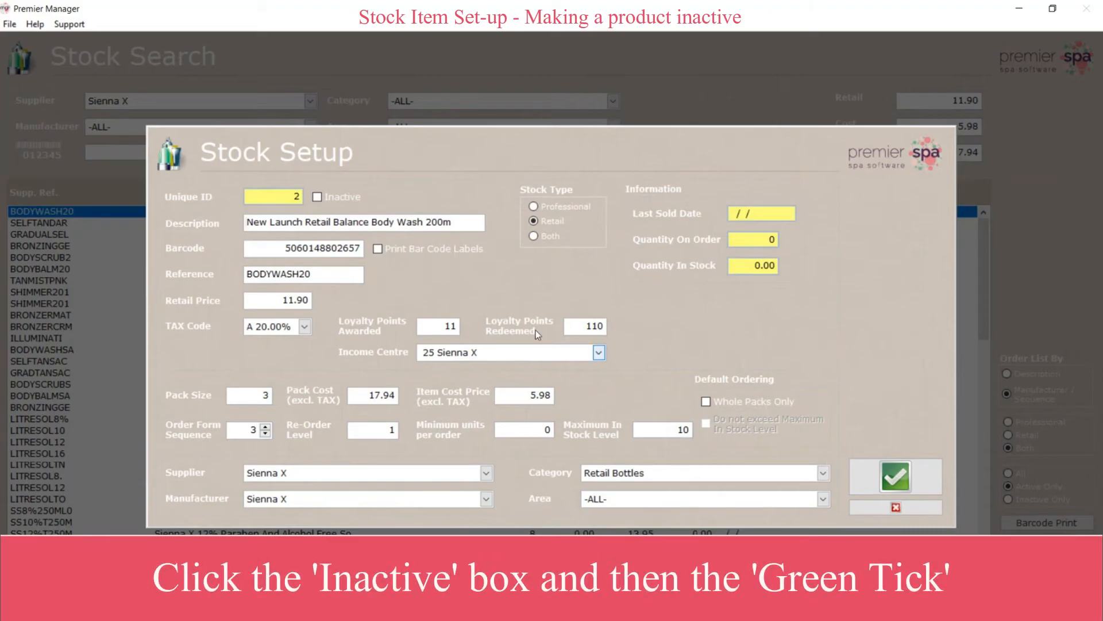
left_click(317, 197)
left_click(910, 481)
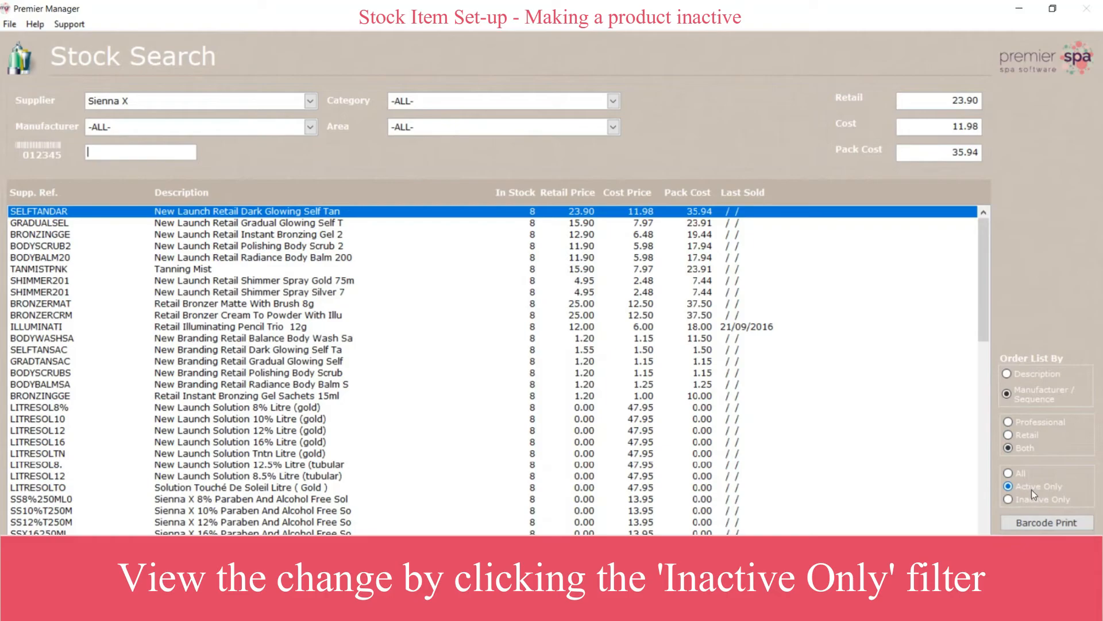
Filter the stock list to inactive items, reactivate New Launch Retail Balance Body Wash 200m and save it
left_click(1009, 500)
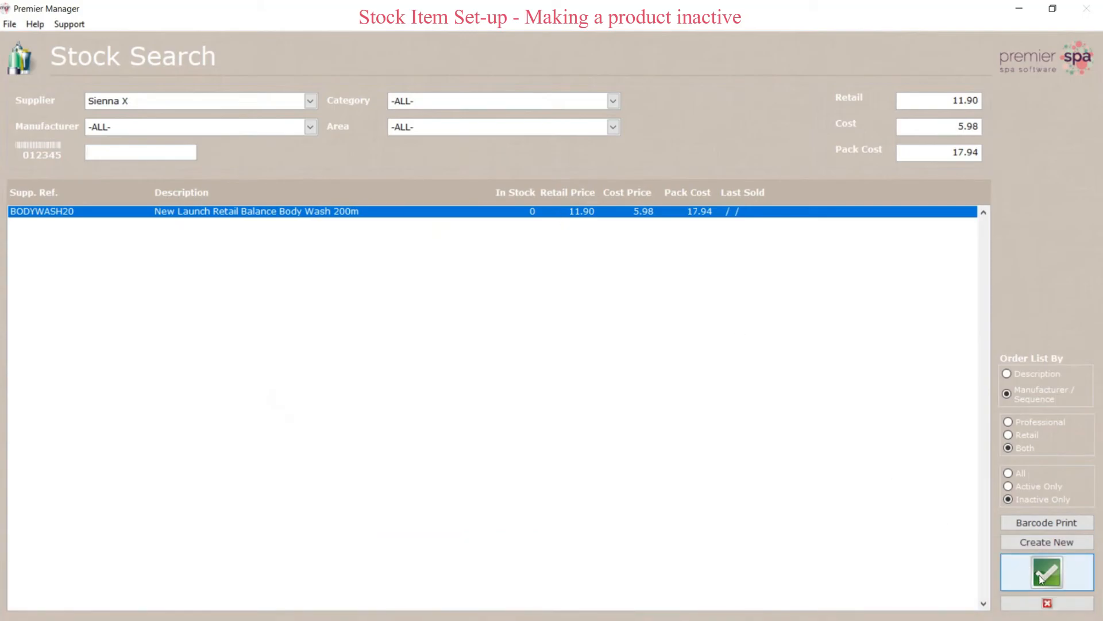
left_click(1047, 575)
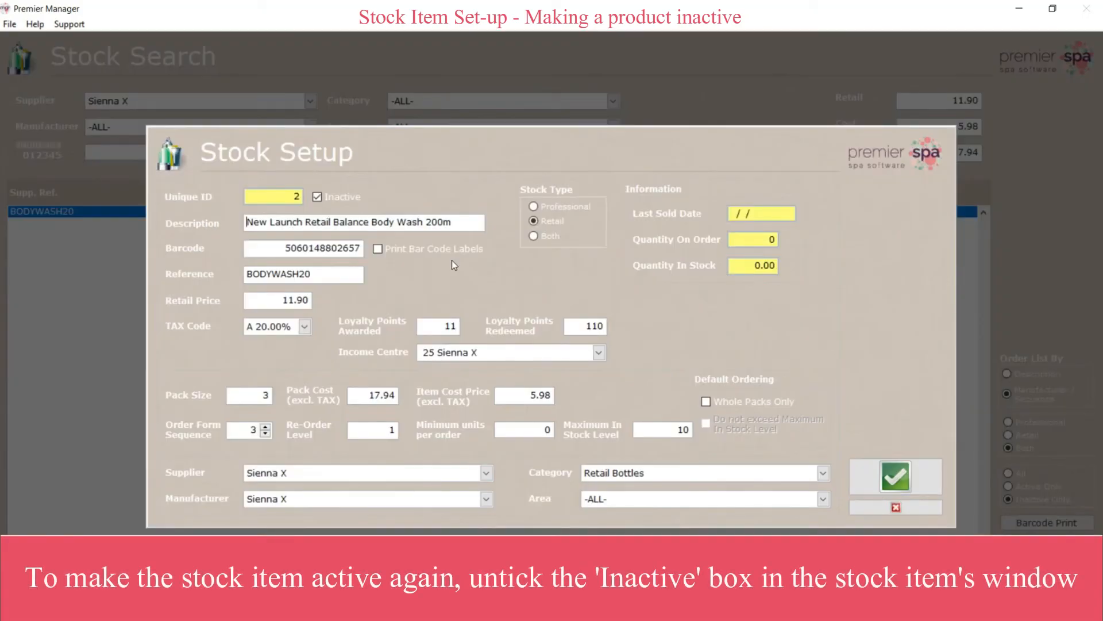
left_click(318, 198)
left_click(893, 485)
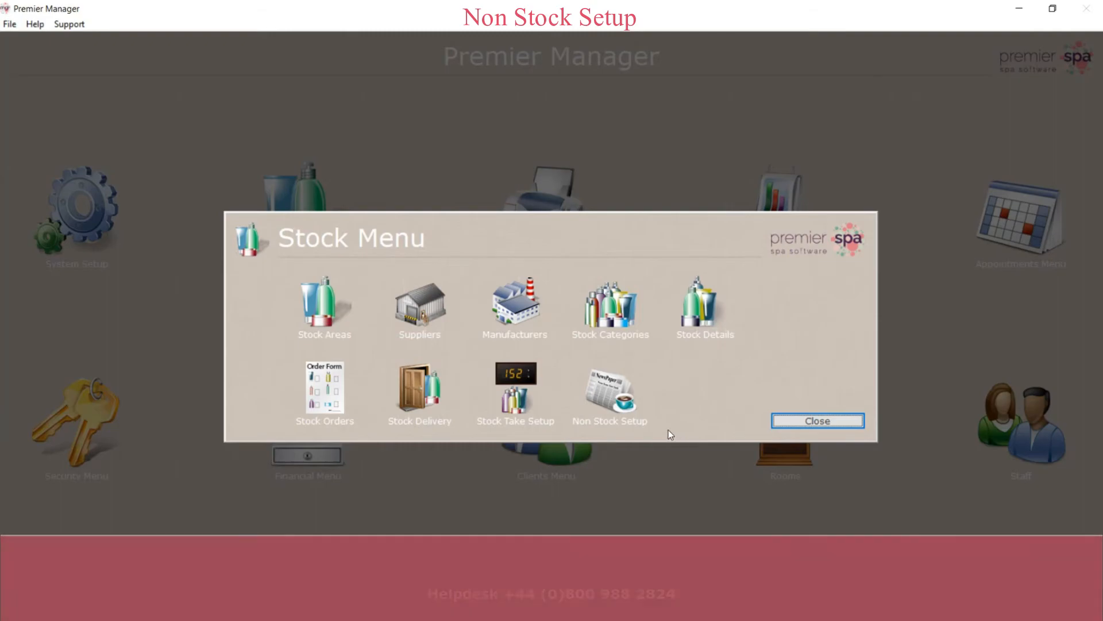
Start a new non-stock item described as Tea / Coffee with a price of 2.50 and a cost price of 0.05
left_click(603, 396)
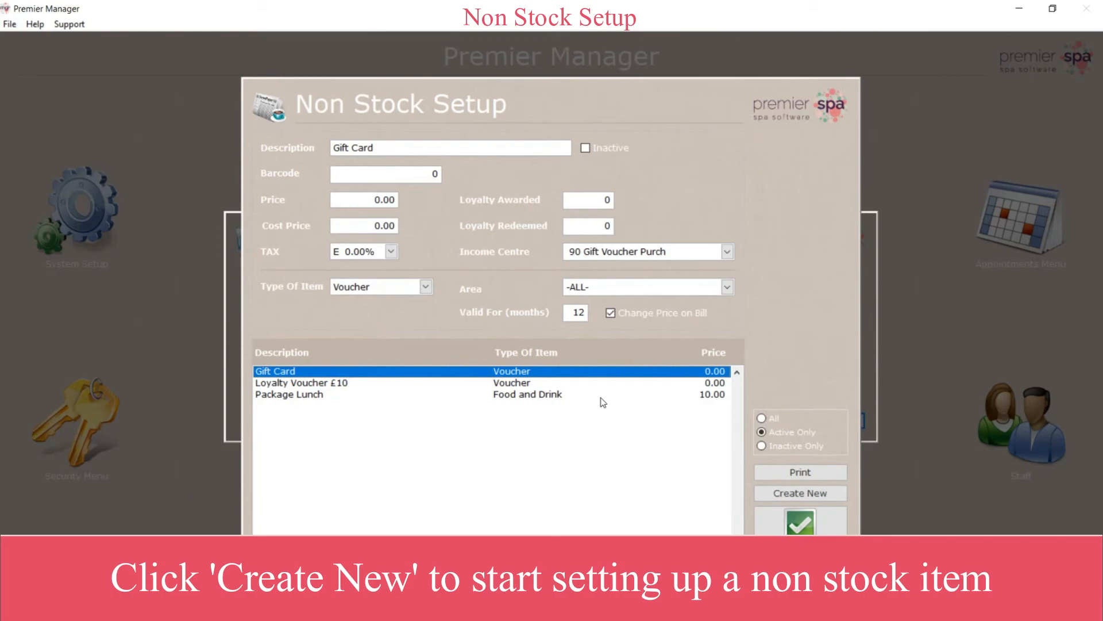
left_click(798, 494)
type("Tea / Coffee")
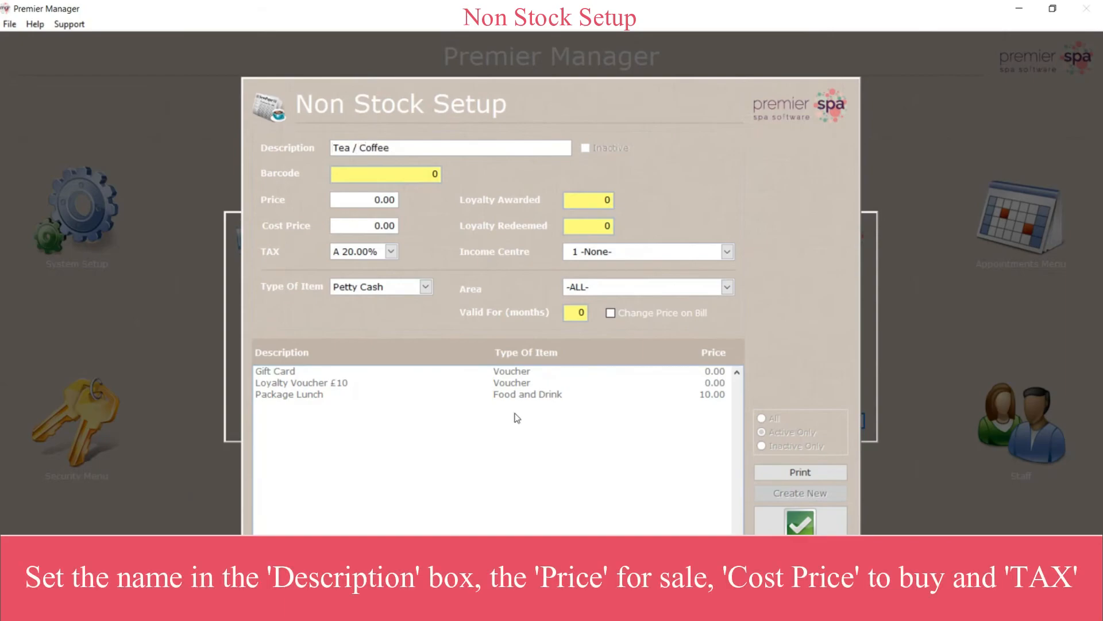
left_click(366, 201)
type("2.50")
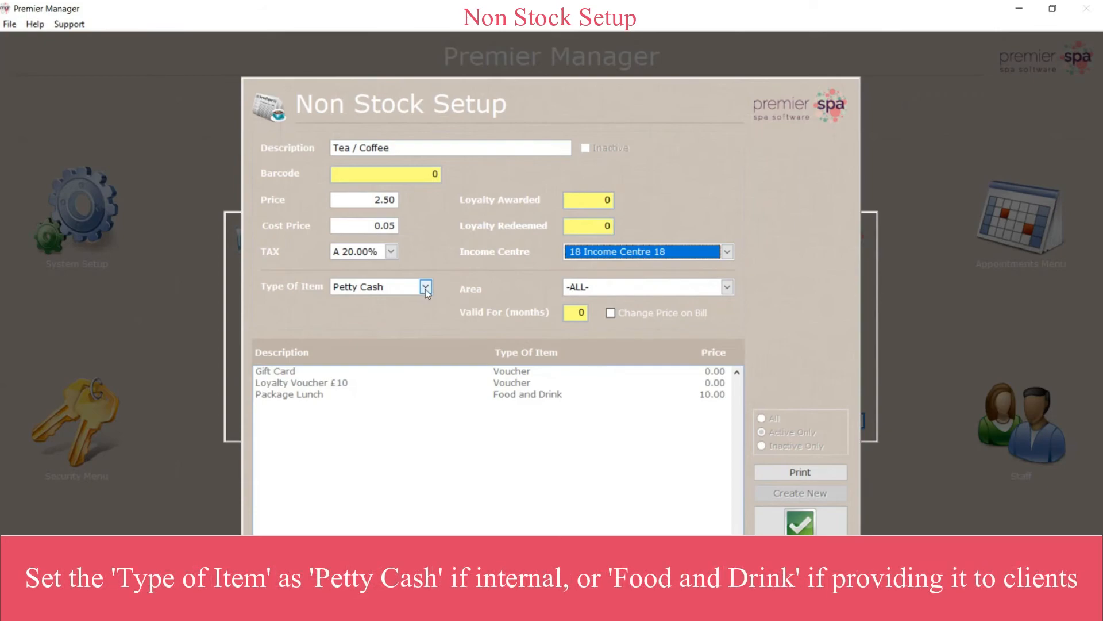
Set the Tea / Coffee item's type to Food and Drink and its income centre to 18, and save it
left_click(426, 287)
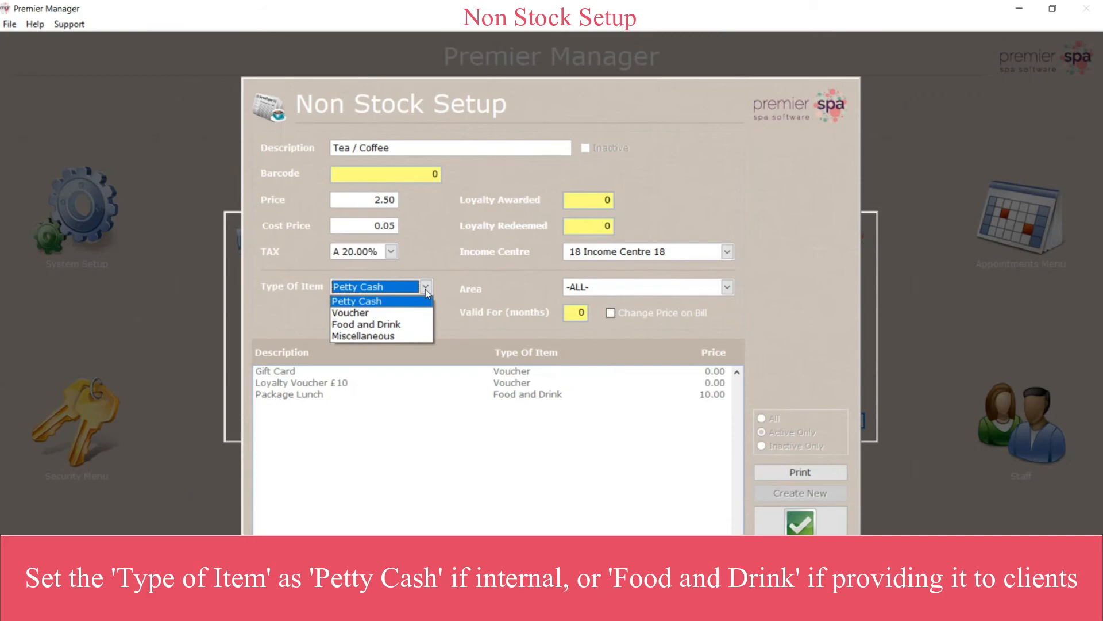
left_click(378, 329)
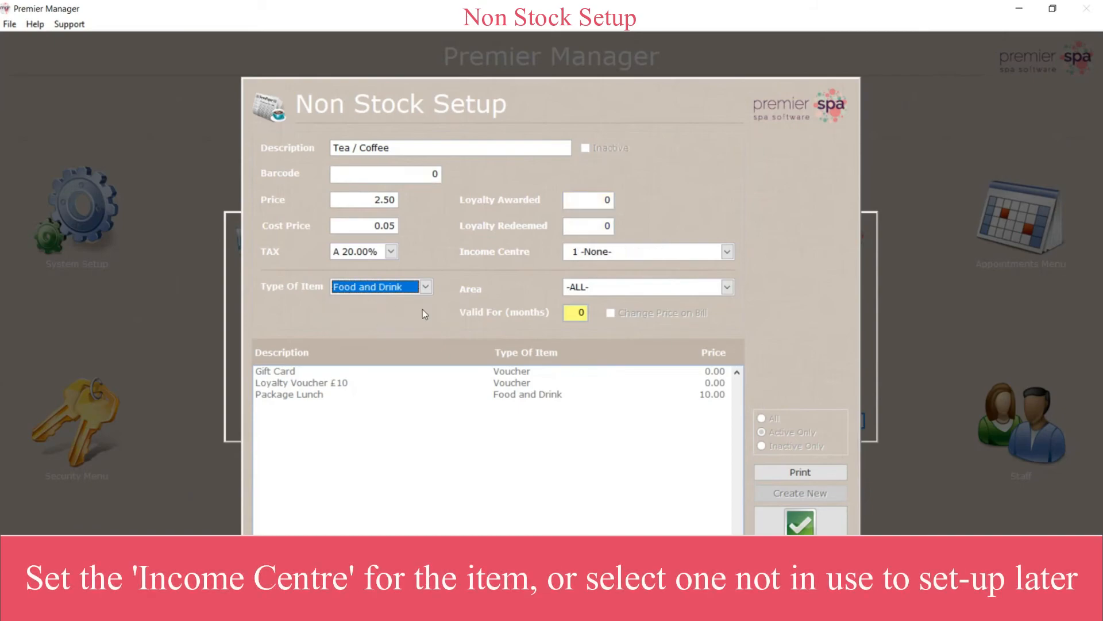
left_click(587, 257)
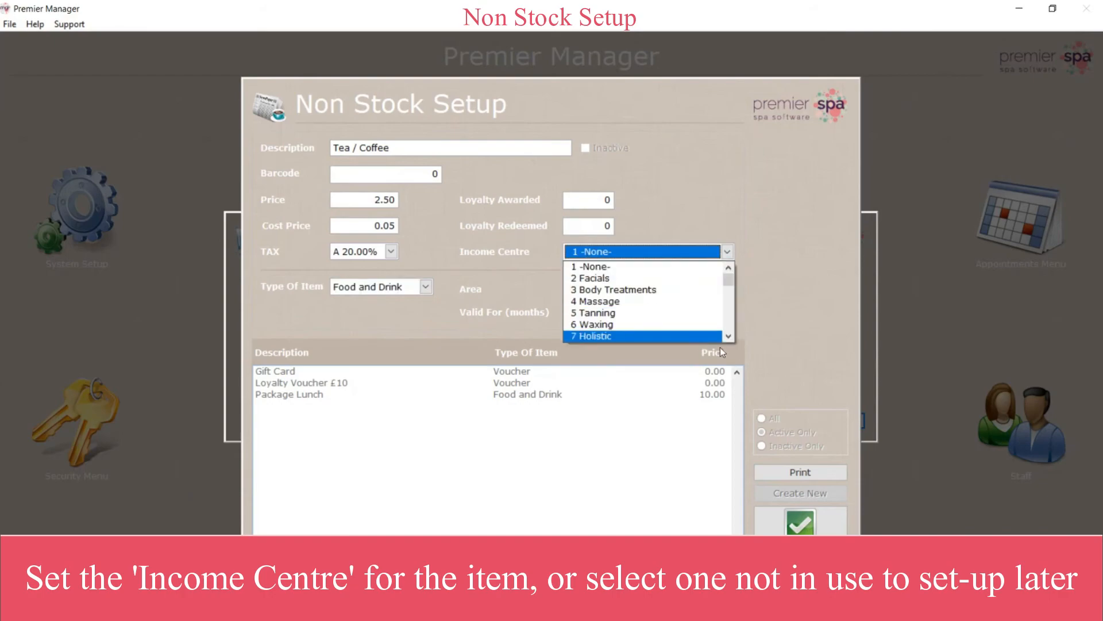
left_click(729, 320)
left_click(730, 319)
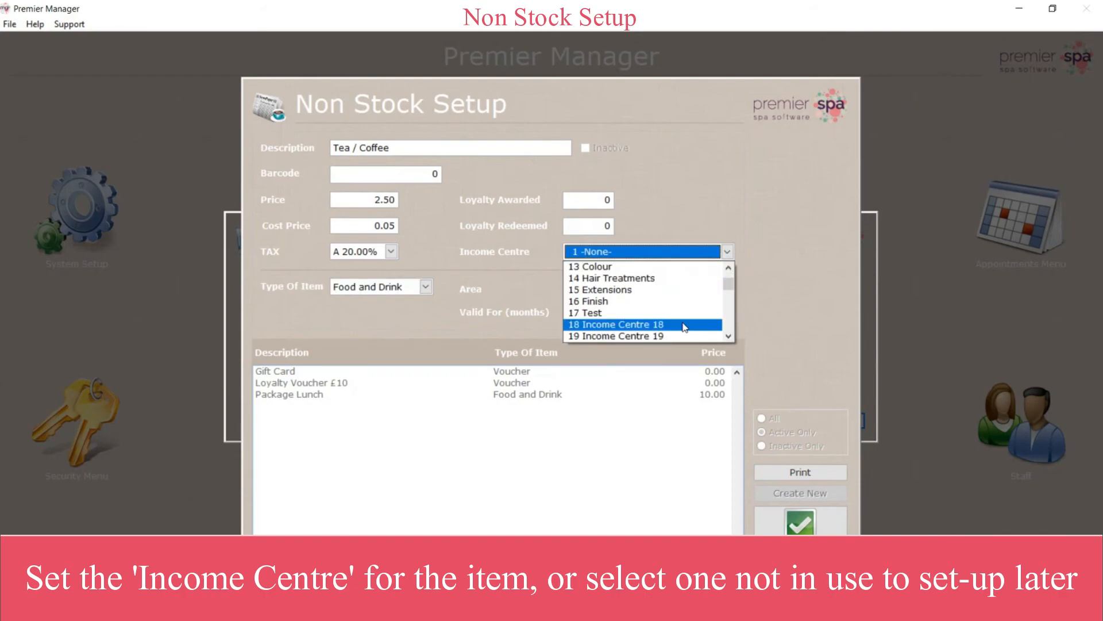
left_click(602, 320)
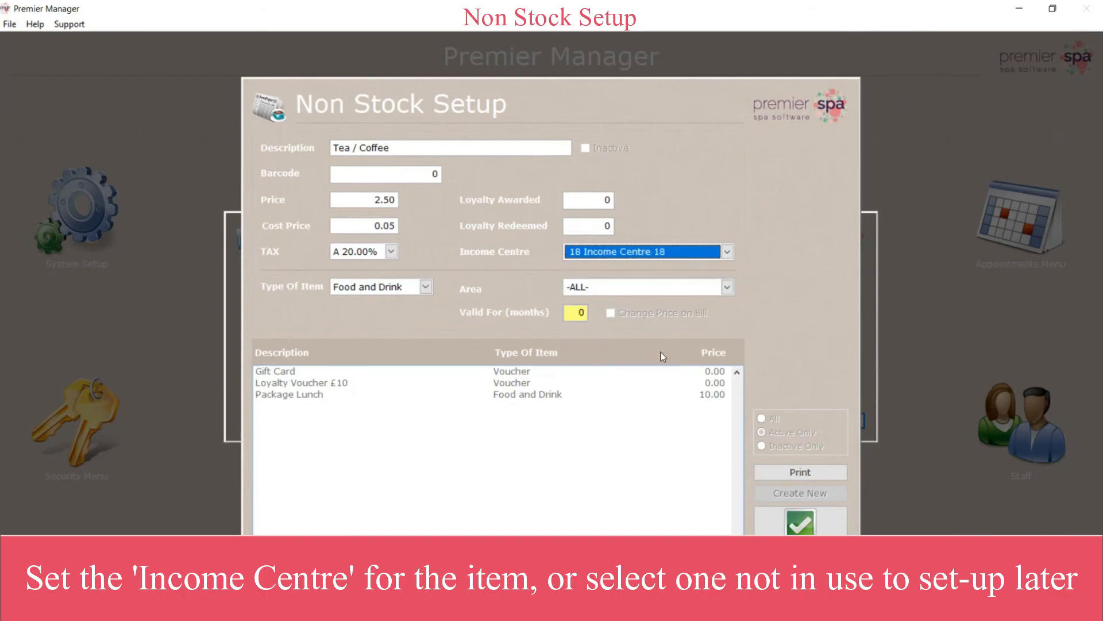
left_click(786, 526)
Create and save a Petty Cash non-stock item named Refreshments Petty Cash with income centre 19, and return to the main screen
left_click(796, 494)
type("Refresh")
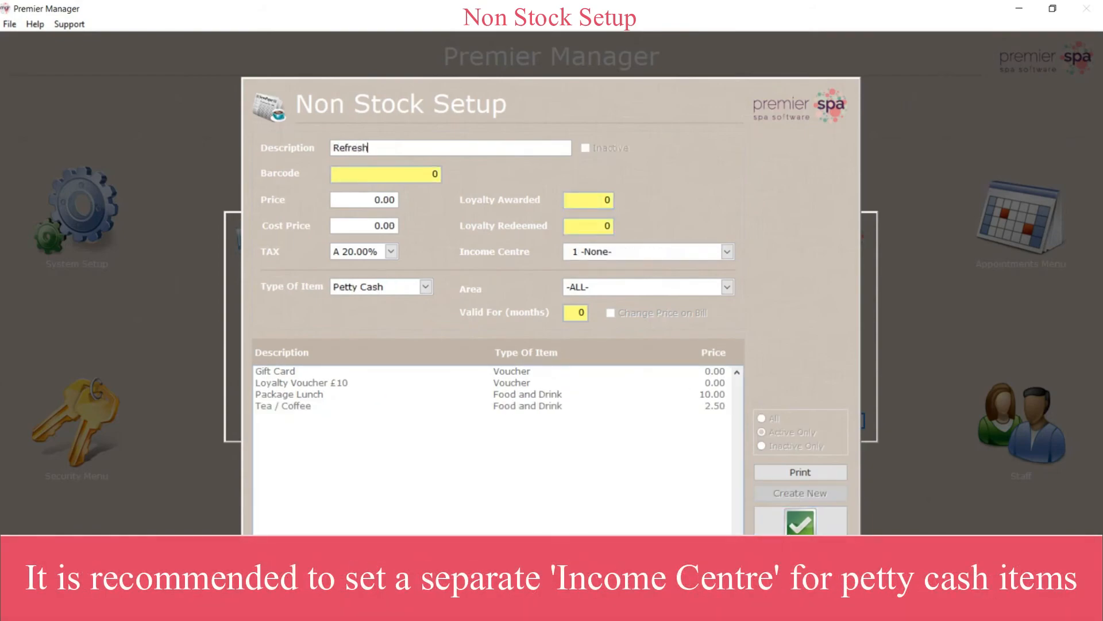
type("ments petty cash")
left_click(727, 251)
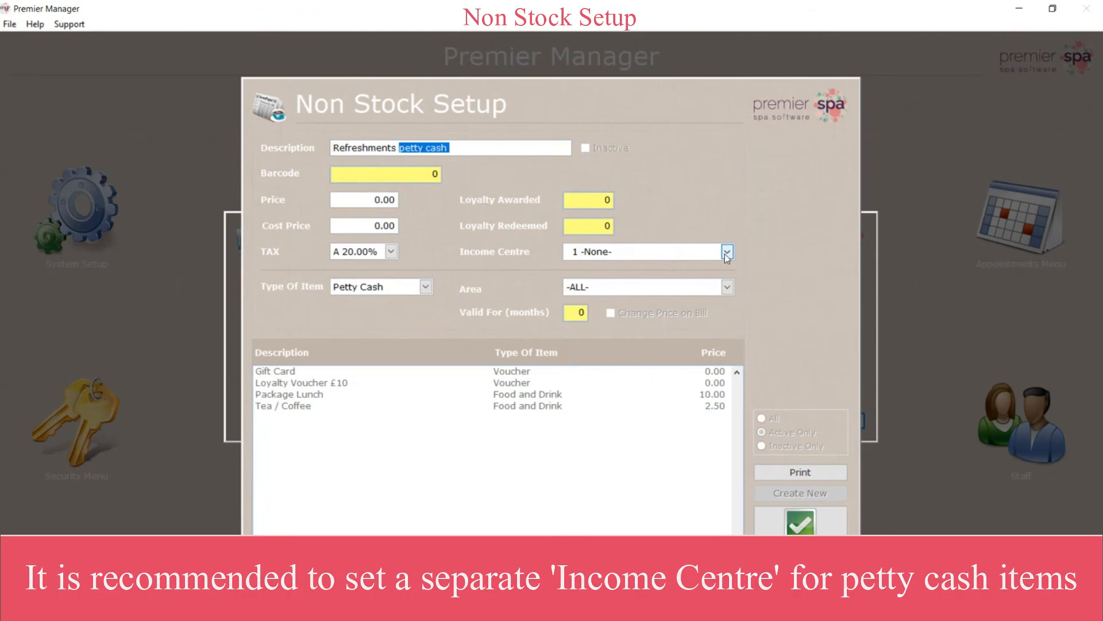
scroll(604, 296, "down", 5)
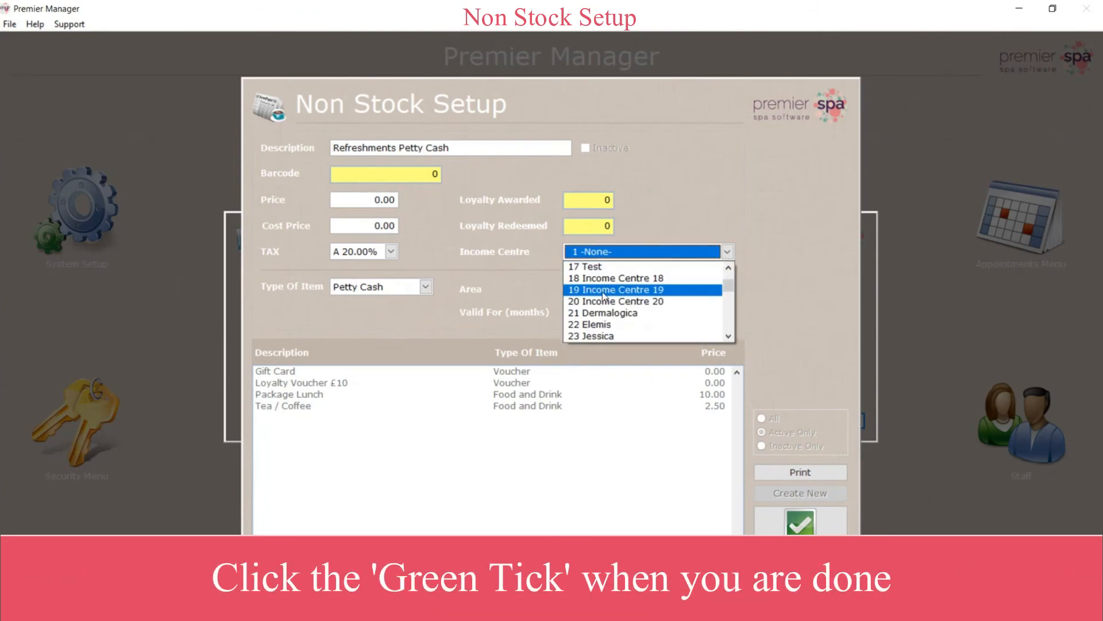
left_click(602, 294)
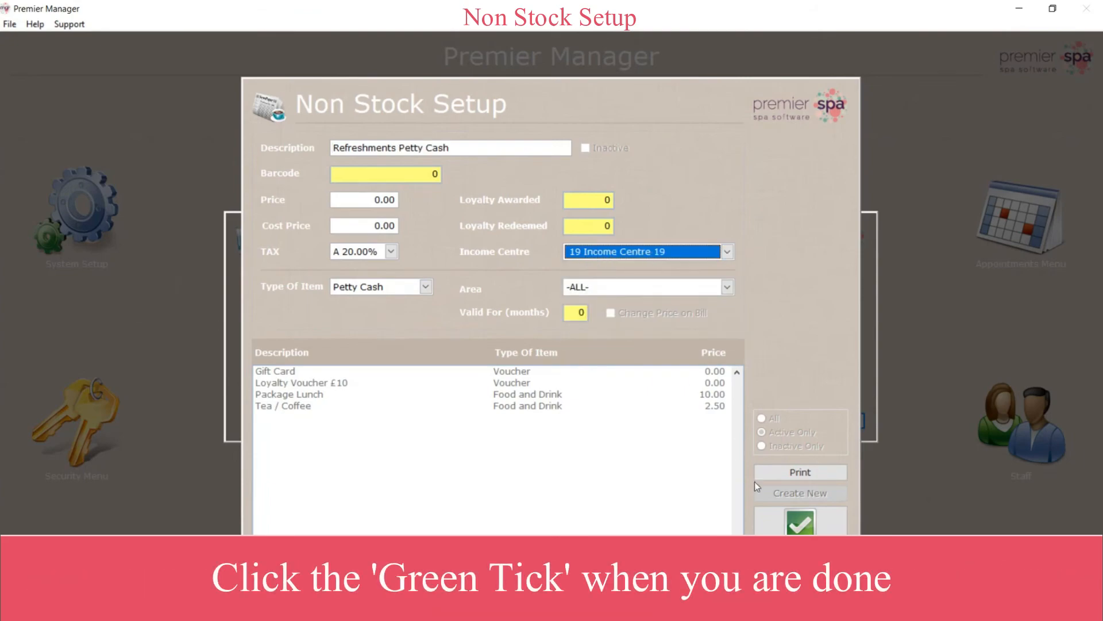
left_click(800, 524)
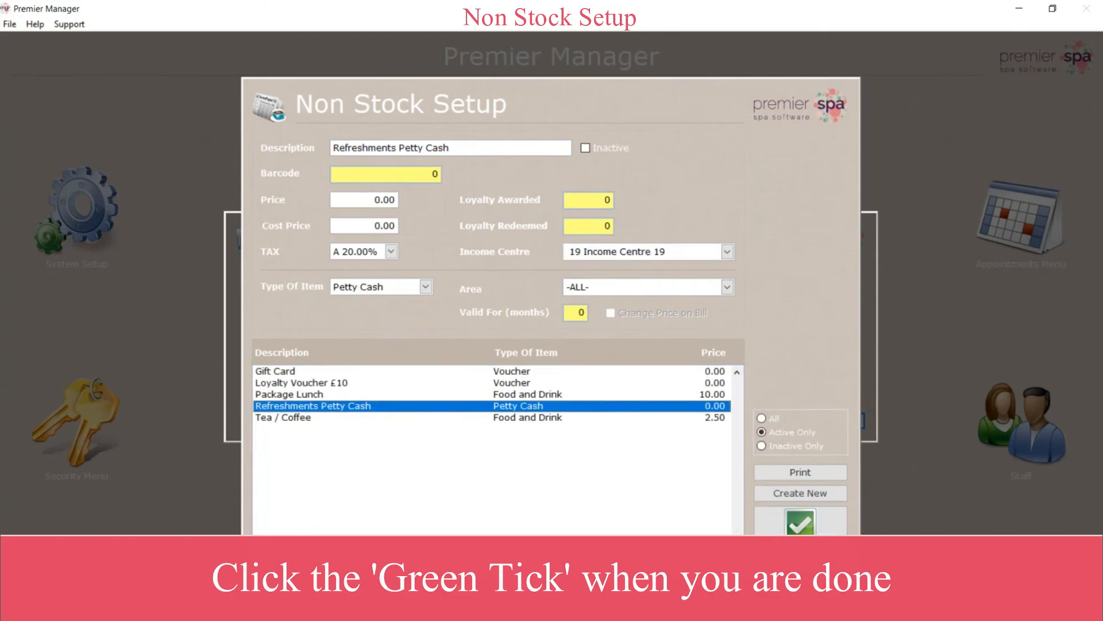
left_click(800, 525)
left_click(815, 420)
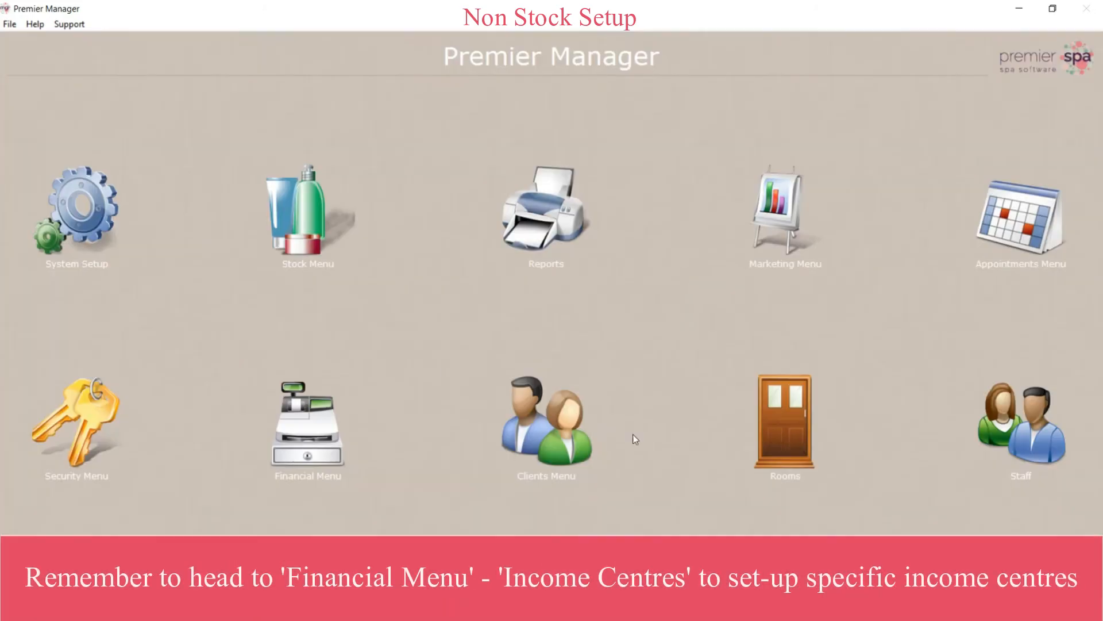
In the financial income centres, rename income centre 18 to Tea / Coffee and assign it to the Retail group
left_click(308, 418)
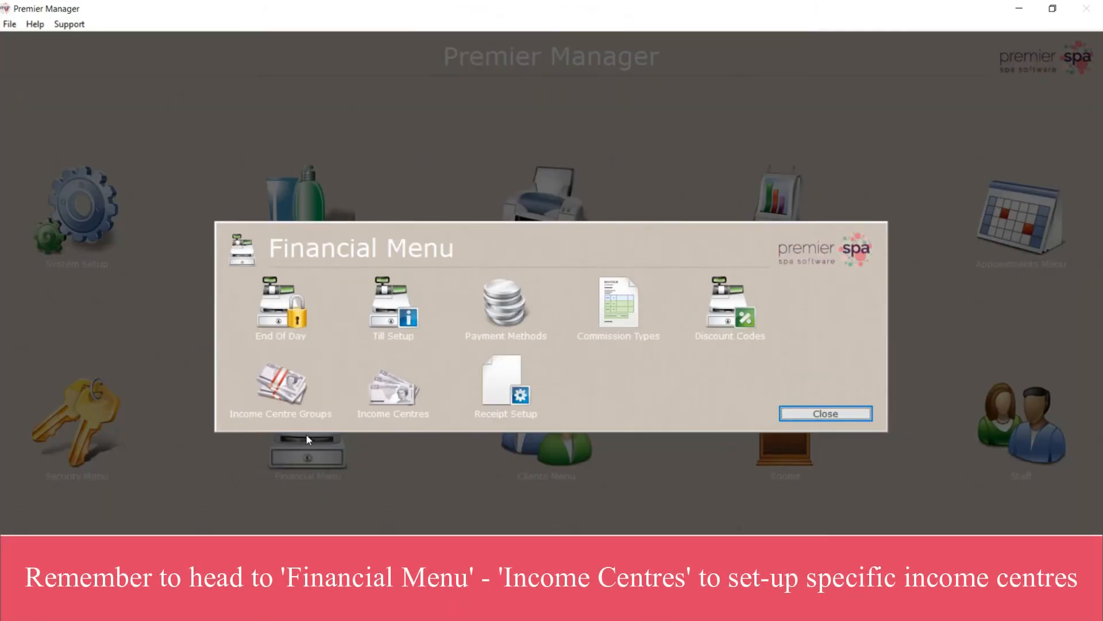
left_click(400, 395)
left_click(614, 415)
type("Tea / Coffee")
left_click(781, 411)
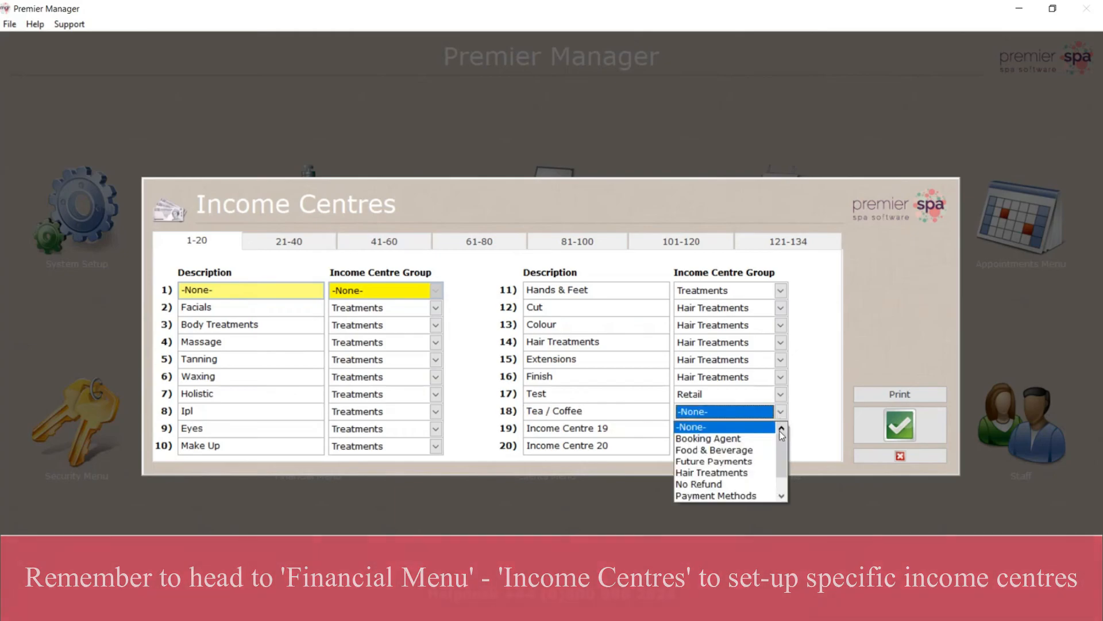
scroll(778, 466, "down", 1)
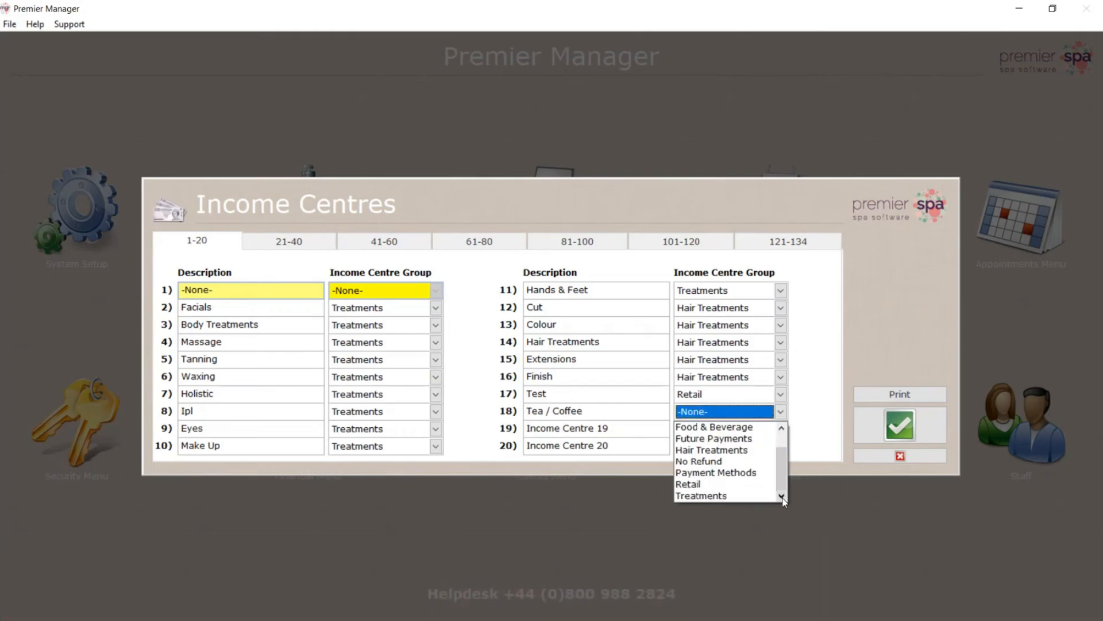
left_click(707, 485)
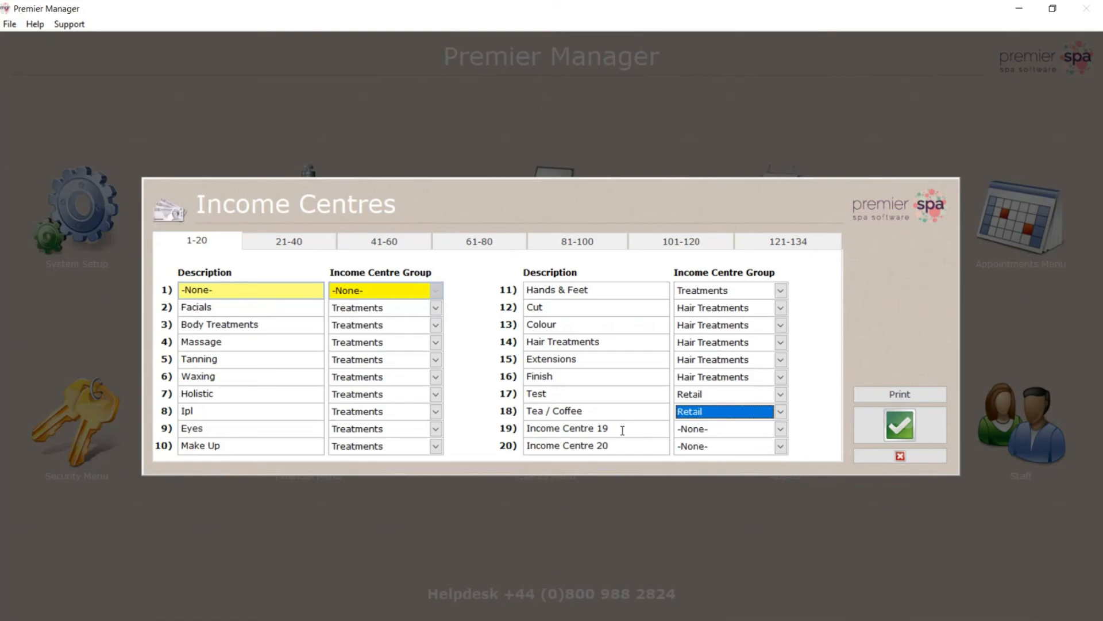